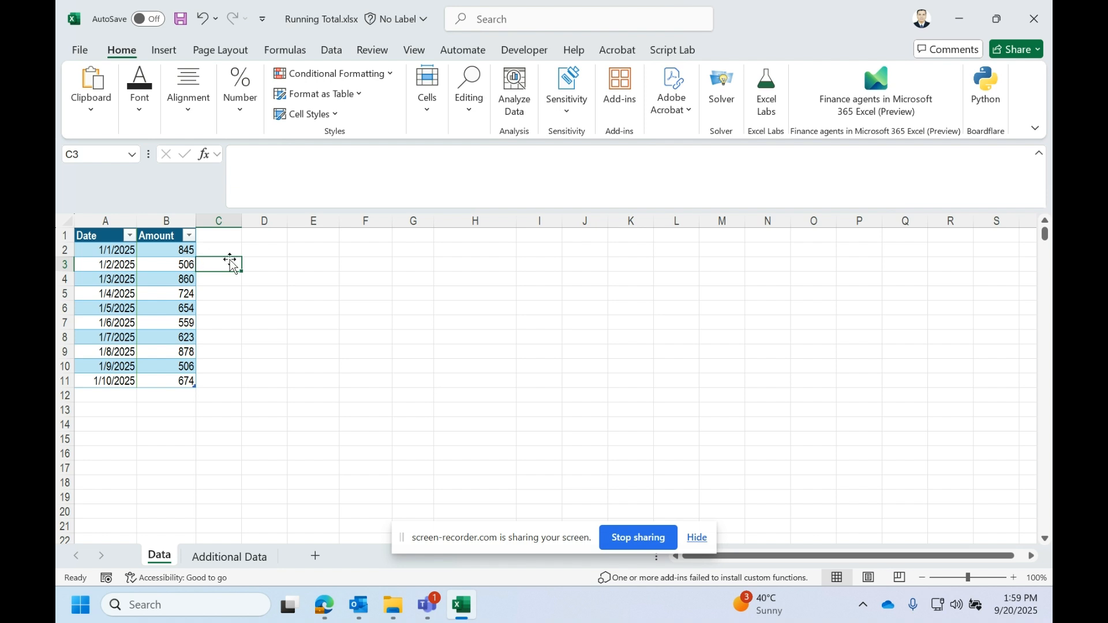
left_click(185, 250)
left_click(211, 268)
type("=")
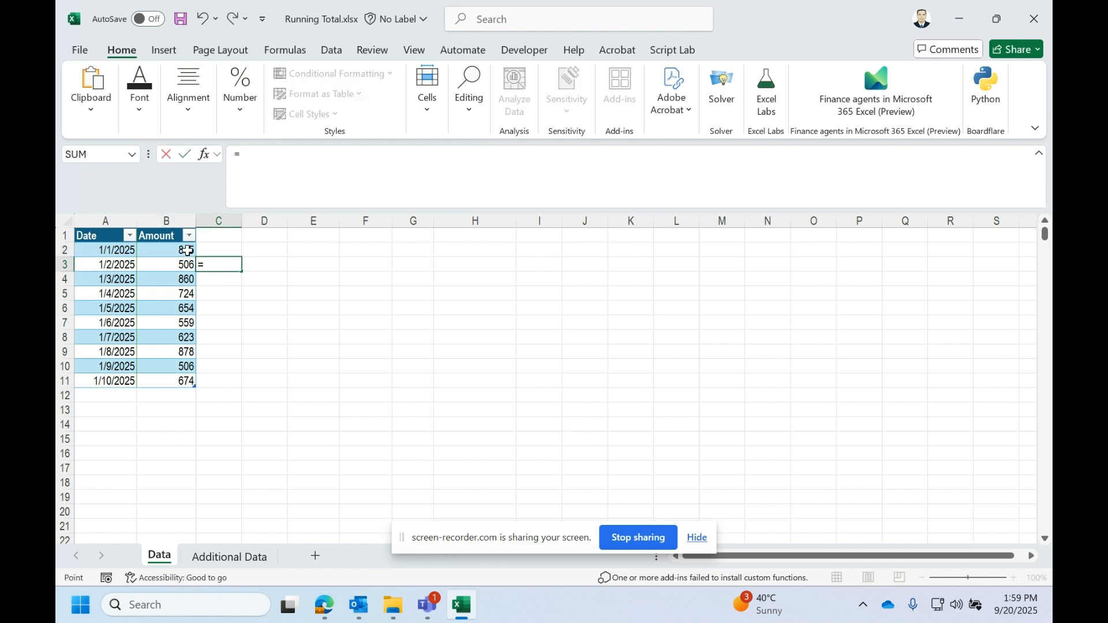
left_click(186, 251)
key("Escape")
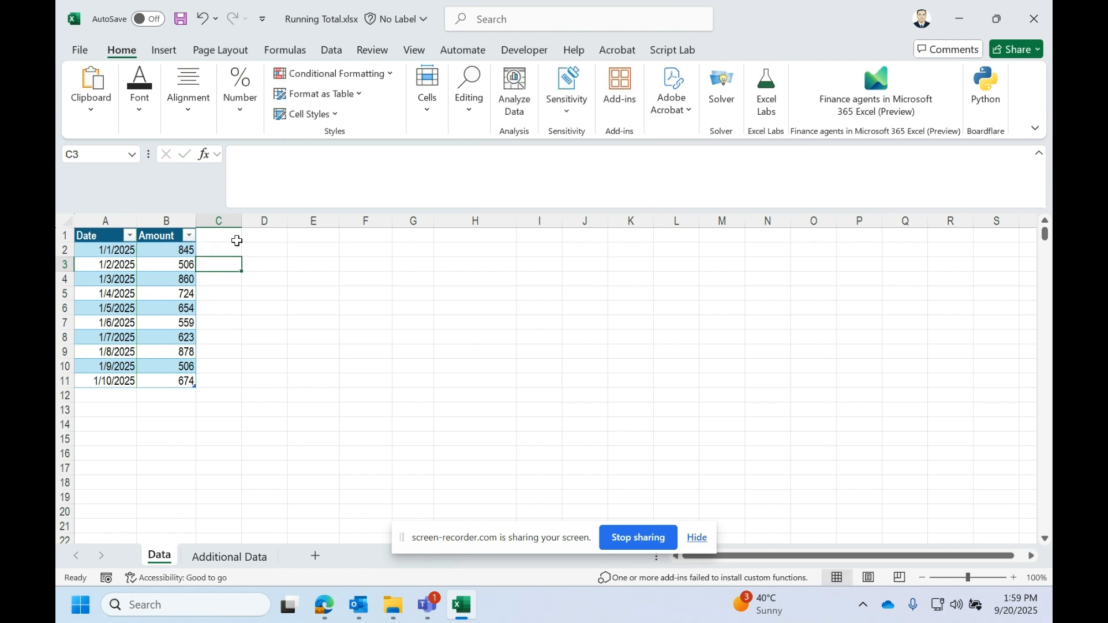
Step: Enter a formula in C2 that references the same row's Amount, adding a calculated column to the table
left_click(219, 248)
type("=")
key("BackSpace")
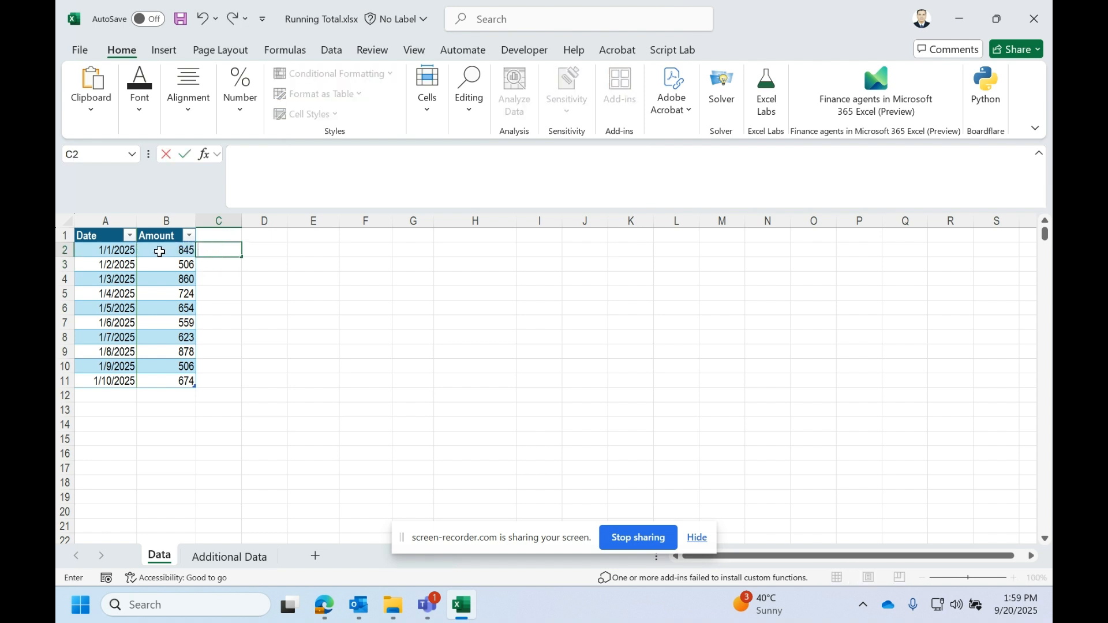
type("=")
left_click(162, 252)
key("Return")
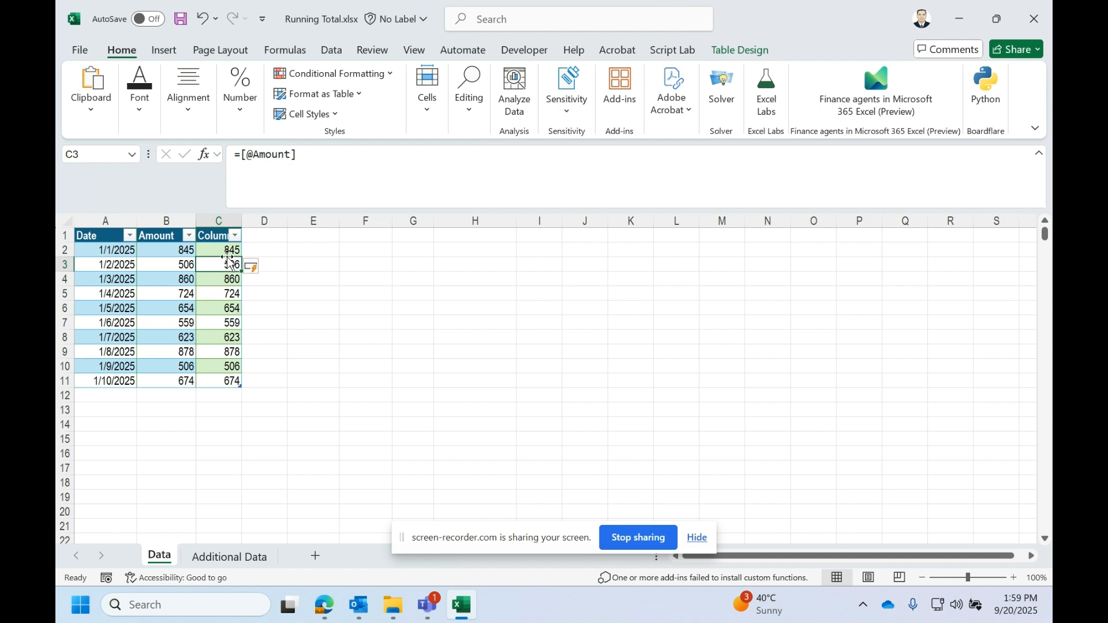
double_click(226, 263)
type("=")
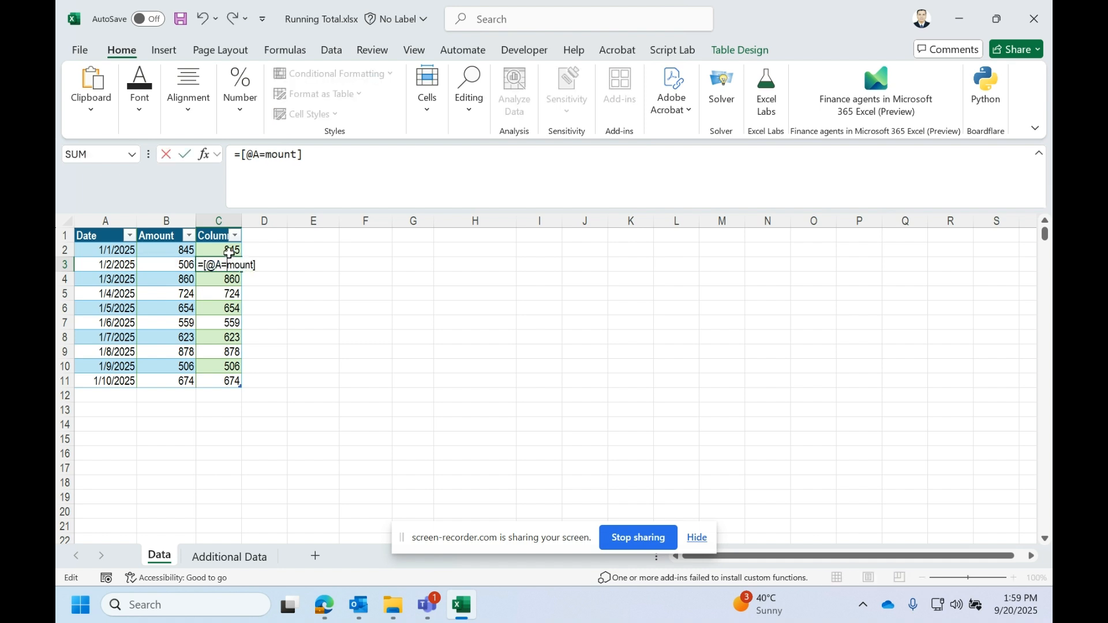
key("Escape")
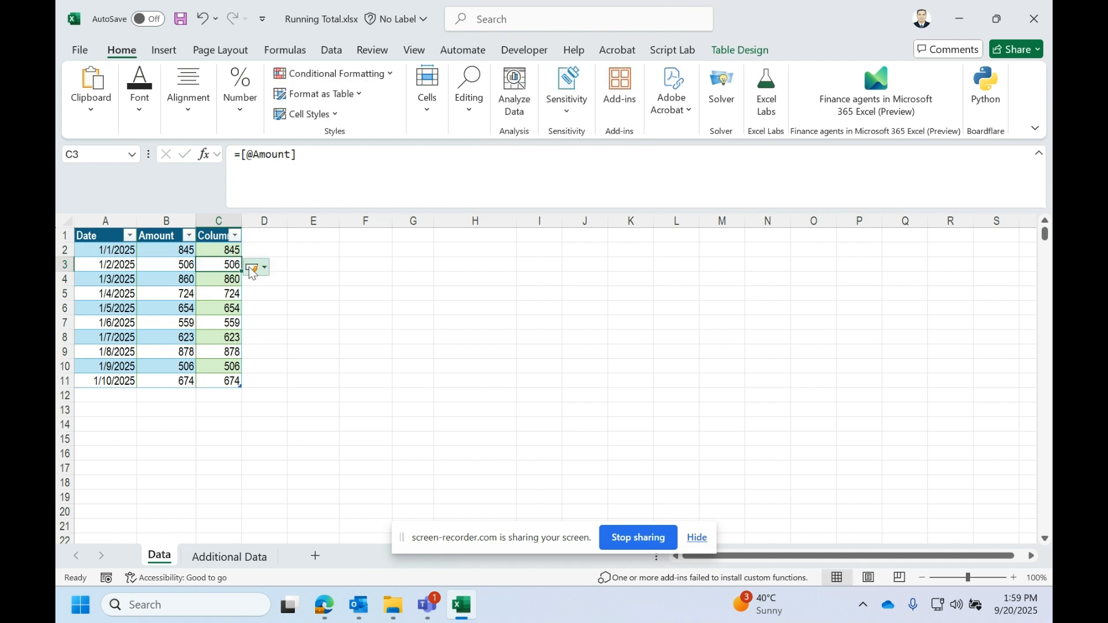
Step: Clear the formula from cell C3 so that the cell is empty
double_click(227, 263)
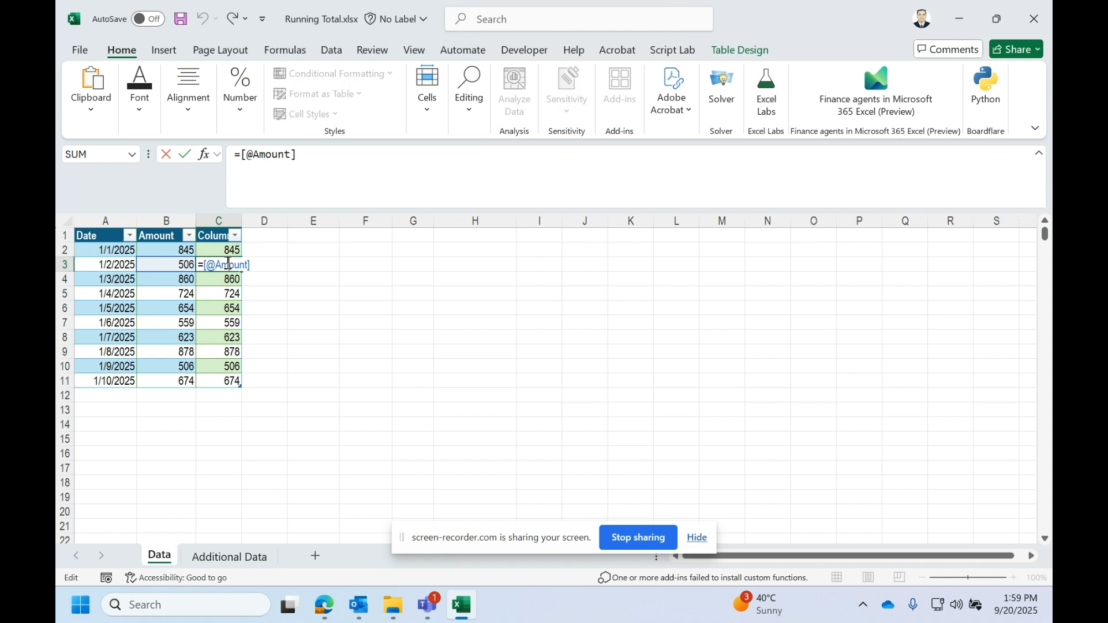
key("BackSpace")
key("BackSpace")
key("BackSpace")
key("BackSpace")
key("BackSpace")
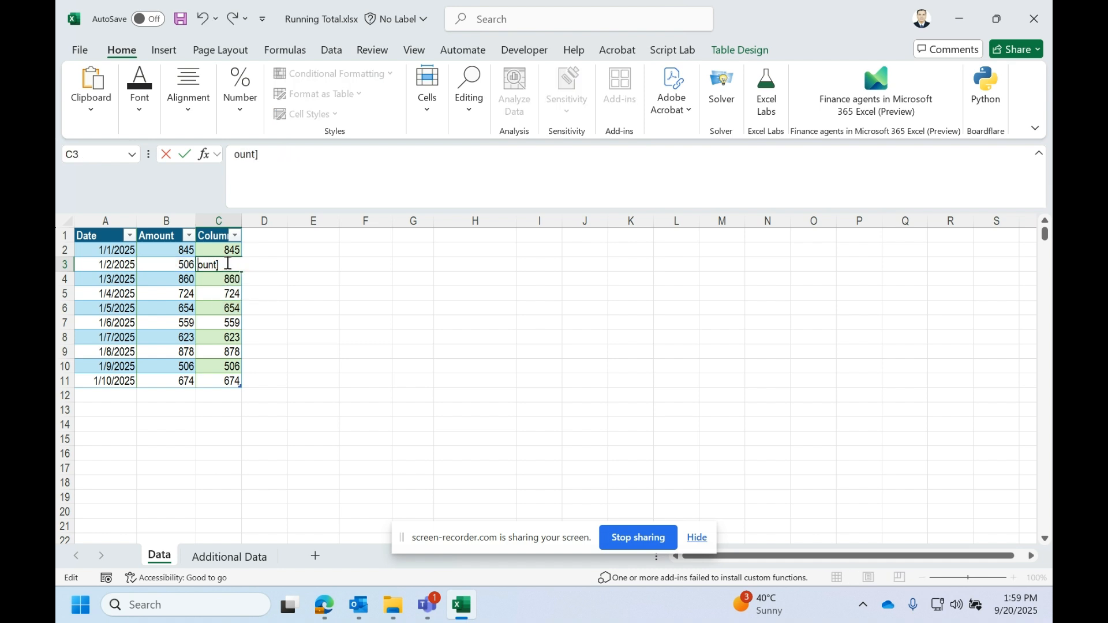
key("Delete")
key("Delete")
key("Delete")
key("Delete")
key("Delete")
left_click(184, 249)
left_click(224, 265)
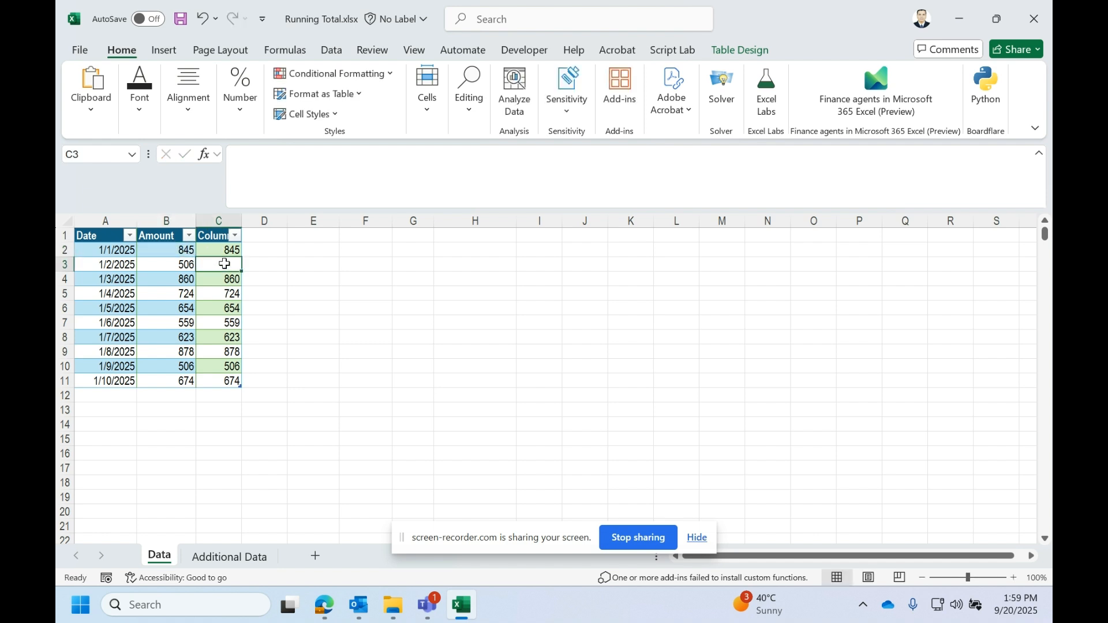
type("=")
left_click(187, 249)
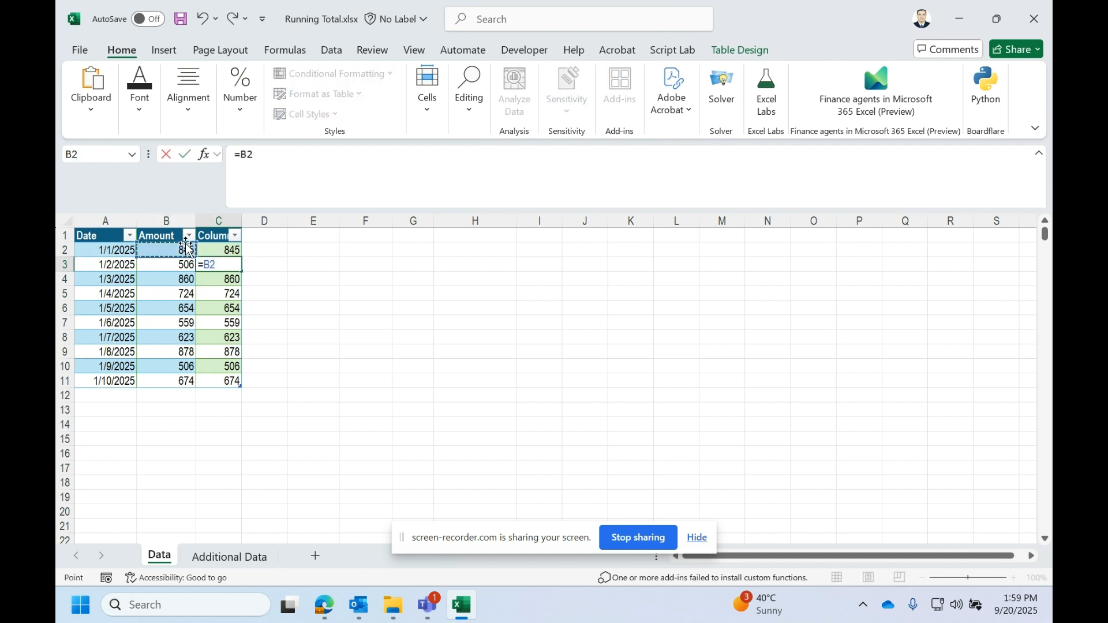
type("+")
left_click(165, 265)
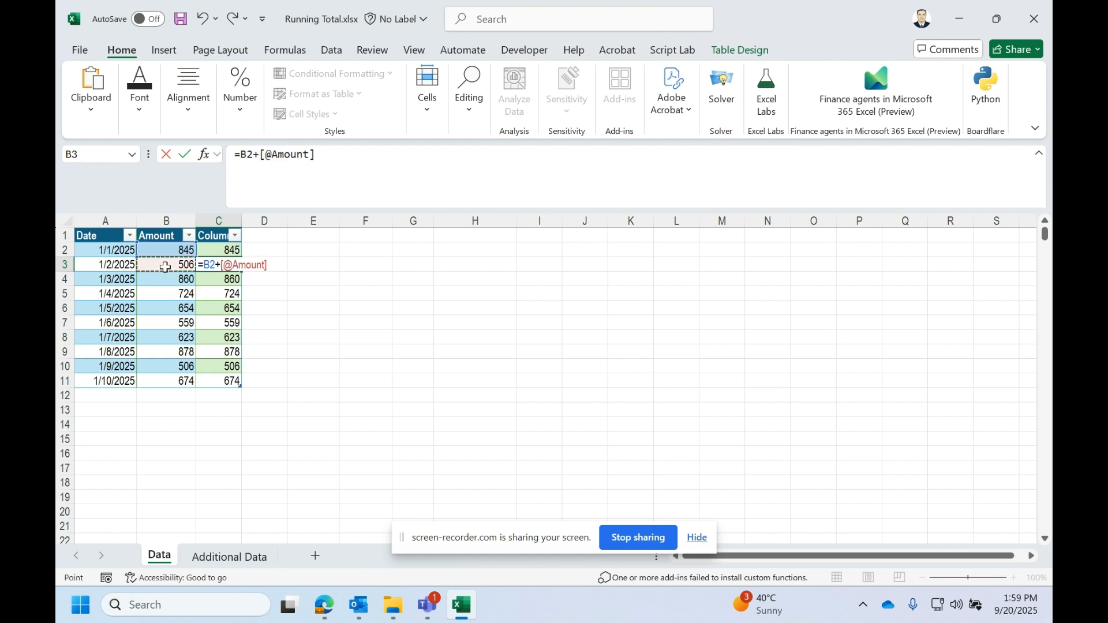
key("Return")
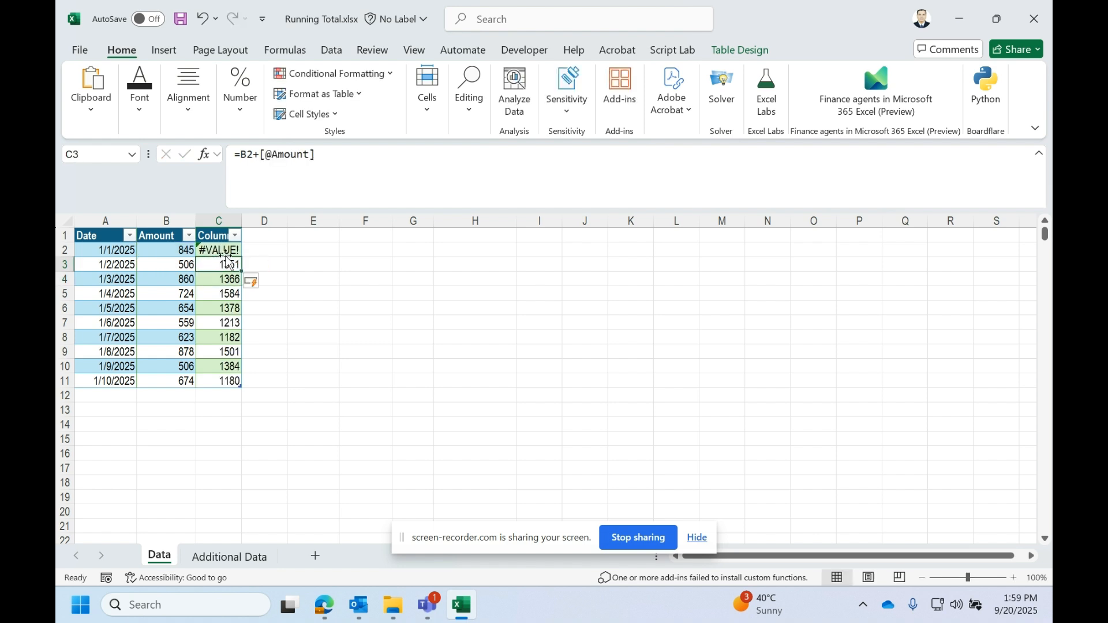
Step: Inspect the formulas in cells C2 through C5 to see which amounts each row adds
left_click(225, 252)
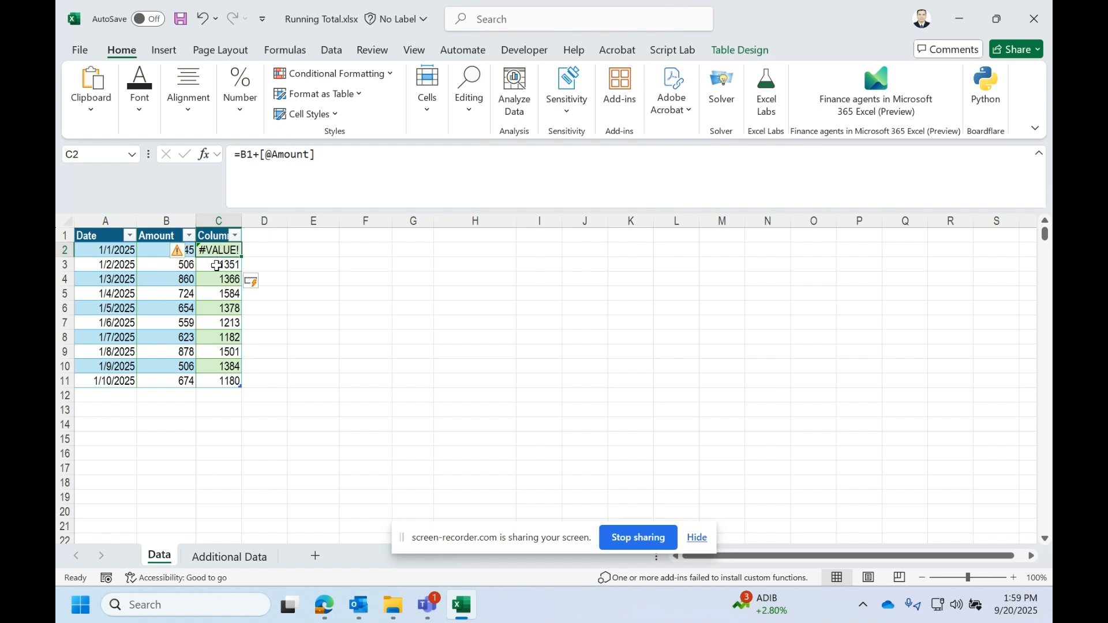
double_click(220, 266)
key("Return")
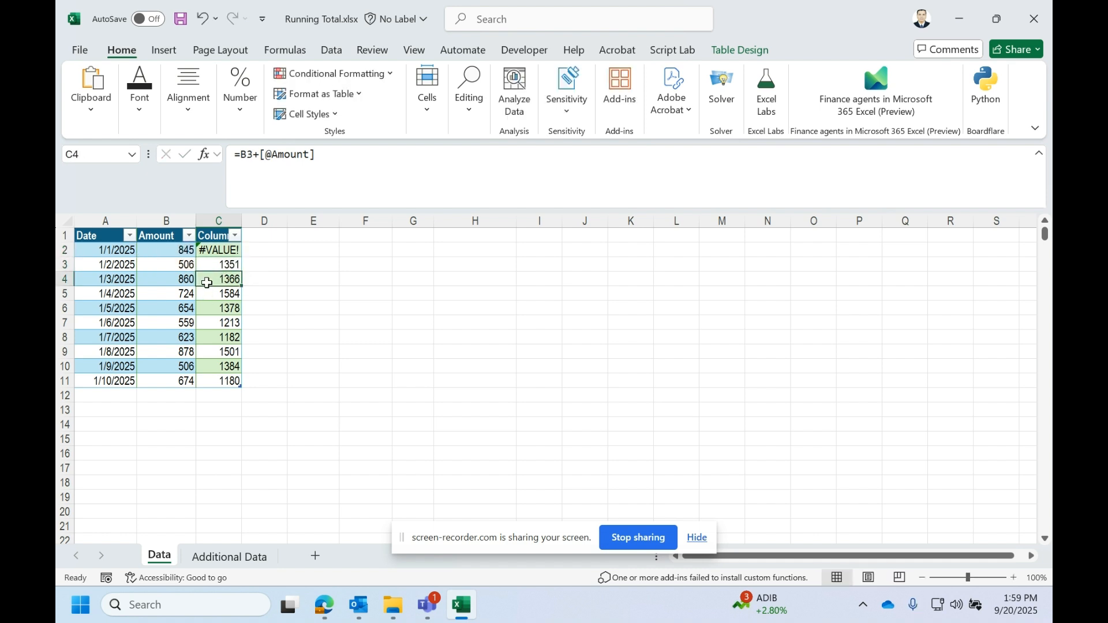
double_click(209, 281)
key("Return")
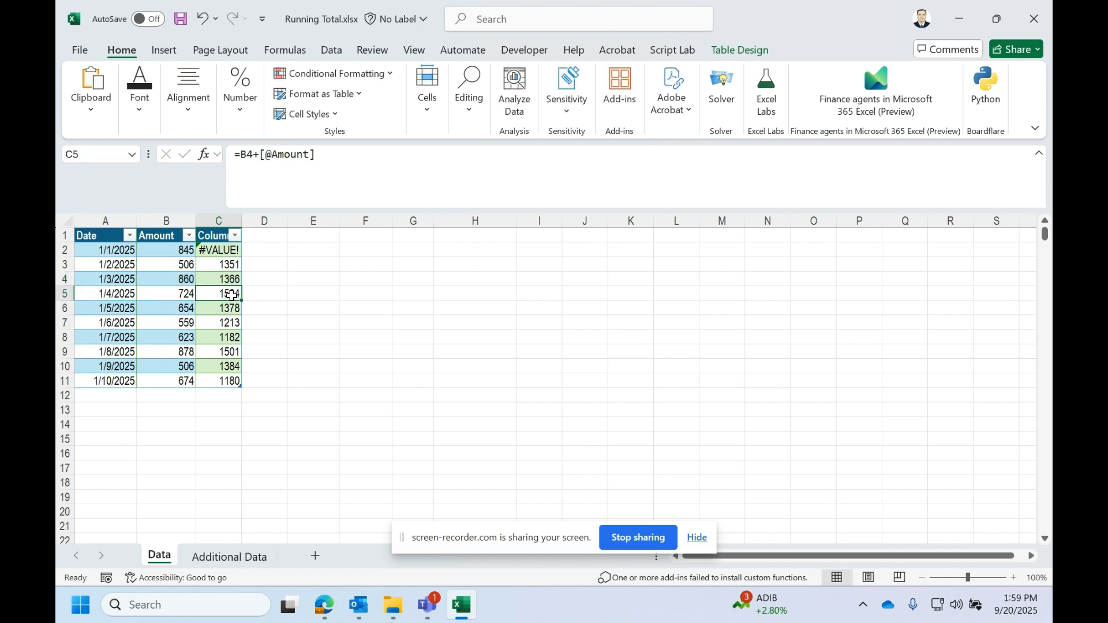
double_click(234, 294)
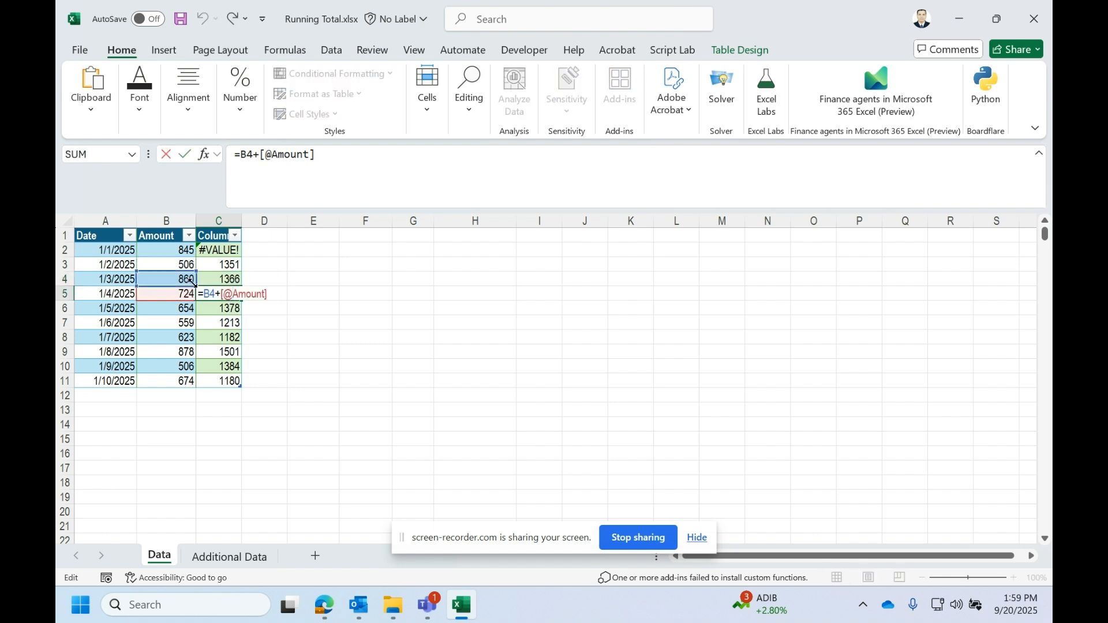
key("Return")
Step: Clear the formulas from C2:C11
left_click_drag(216, 249, 221, 374)
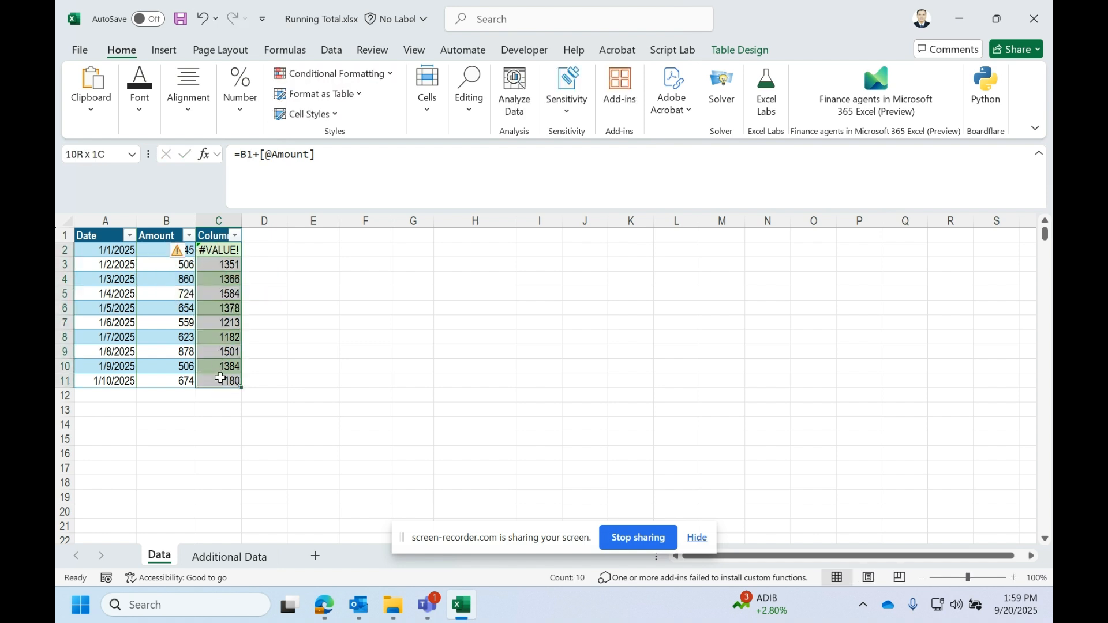
key("Delete")
left_click(228, 290)
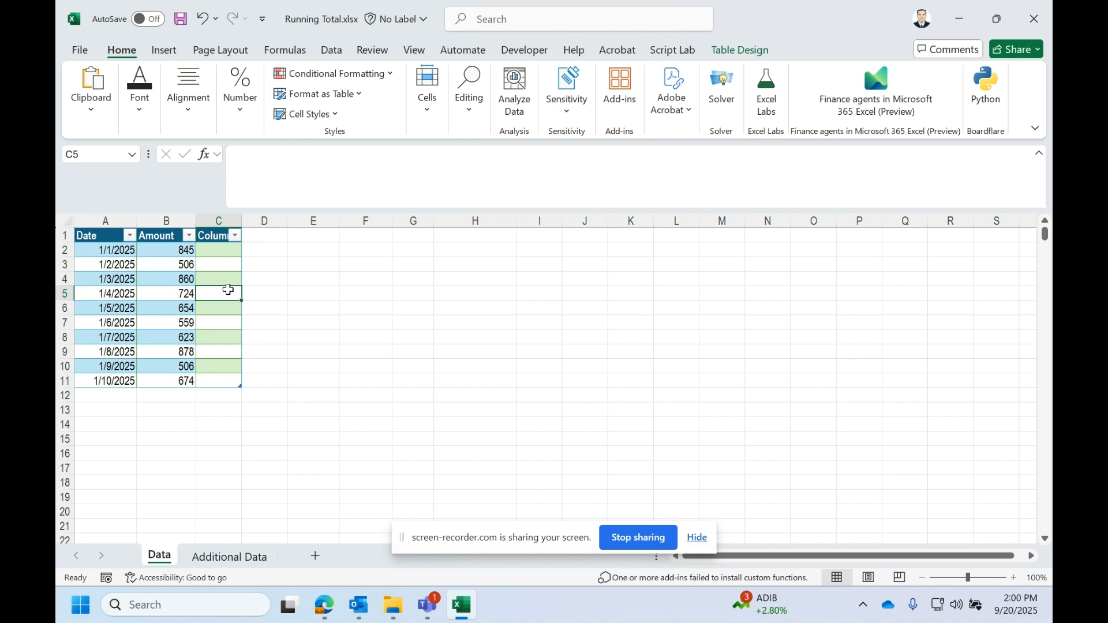
Step: Delete column C, leaving only the Date and Amount columns in the table
left_click(229, 220)
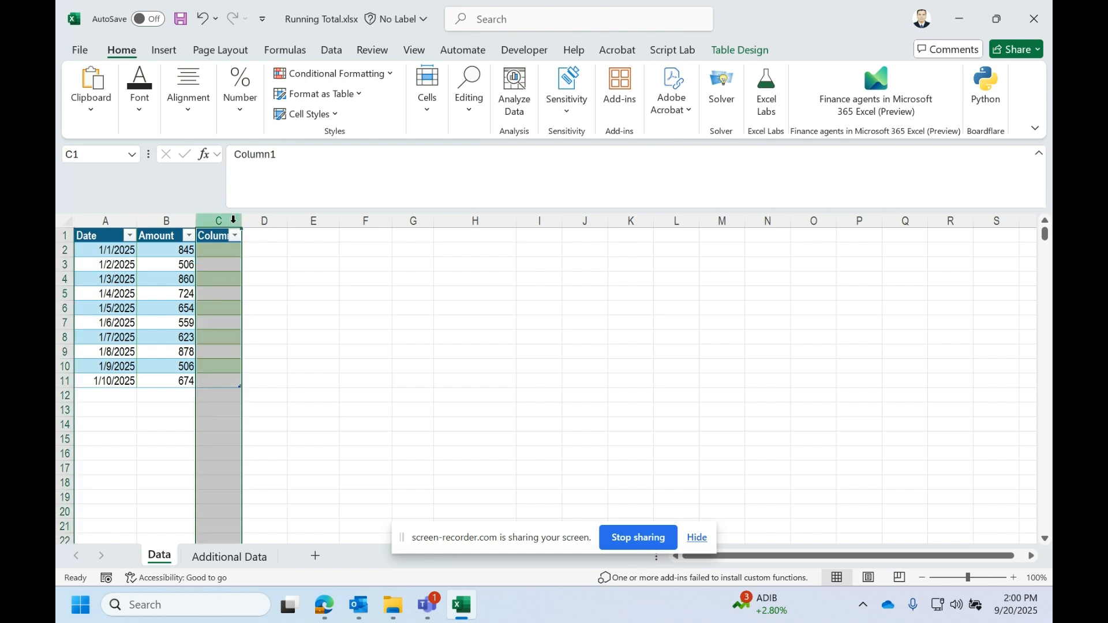
right_click(233, 223)
left_click(286, 425)
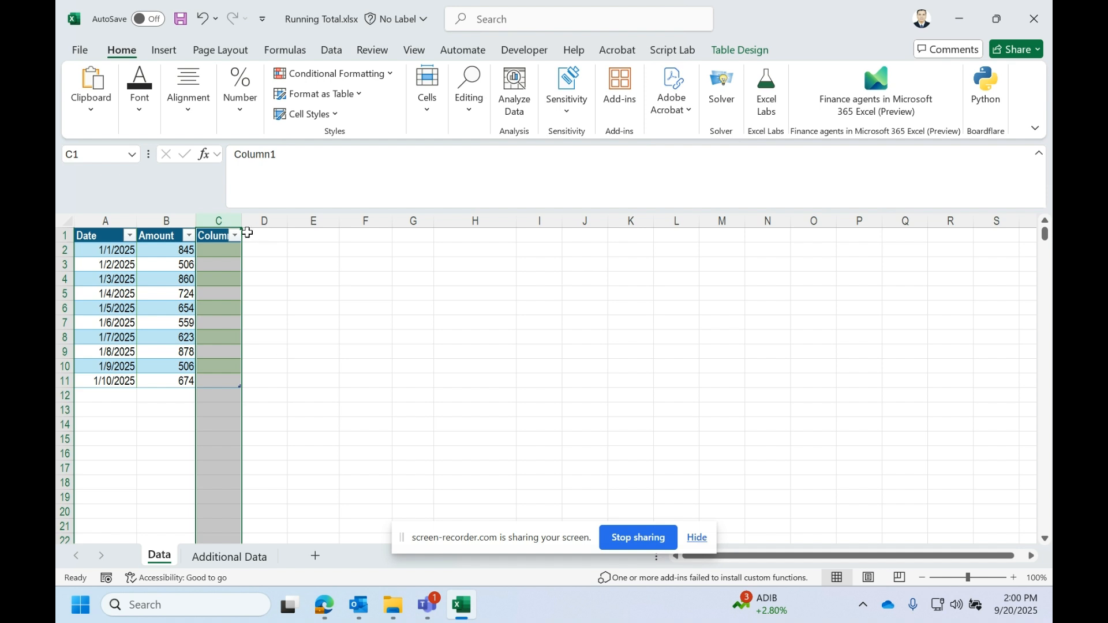
right_click(238, 230)
left_click(292, 402)
left_click(156, 307)
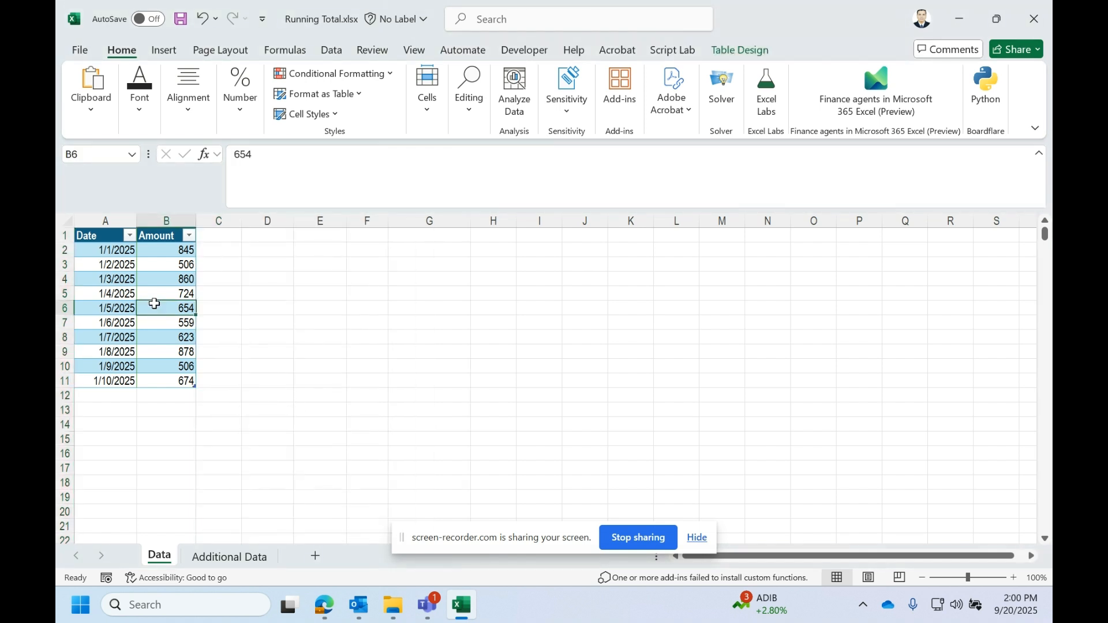
Step: Select the Date and Amount table and check its name in the table design properties
left_click(83, 221)
left_click_drag(91, 240, 164, 375)
left_click(738, 51)
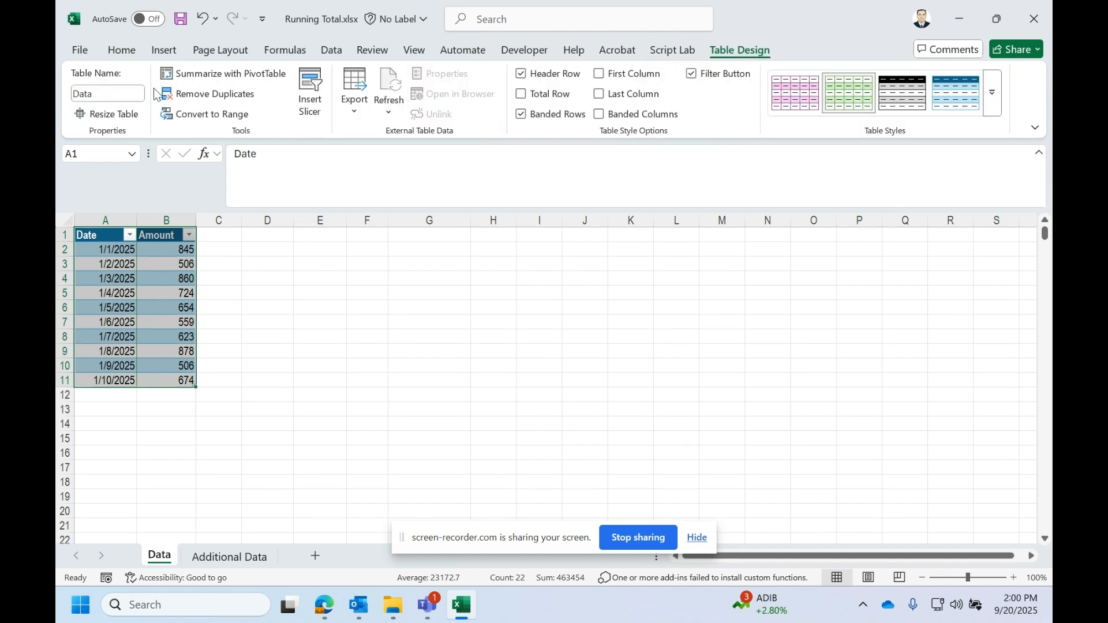
left_click(120, 94)
left_click(120, 95)
left_click(162, 323)
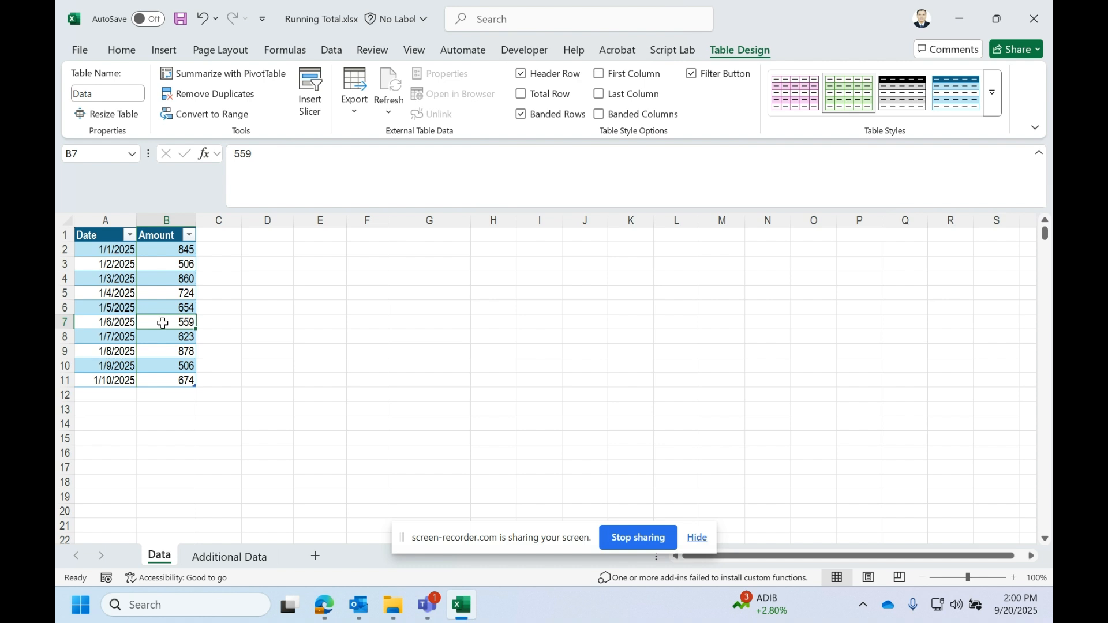
key("ctrl+a")
key("ctrl+r")
key("ctrl+z")
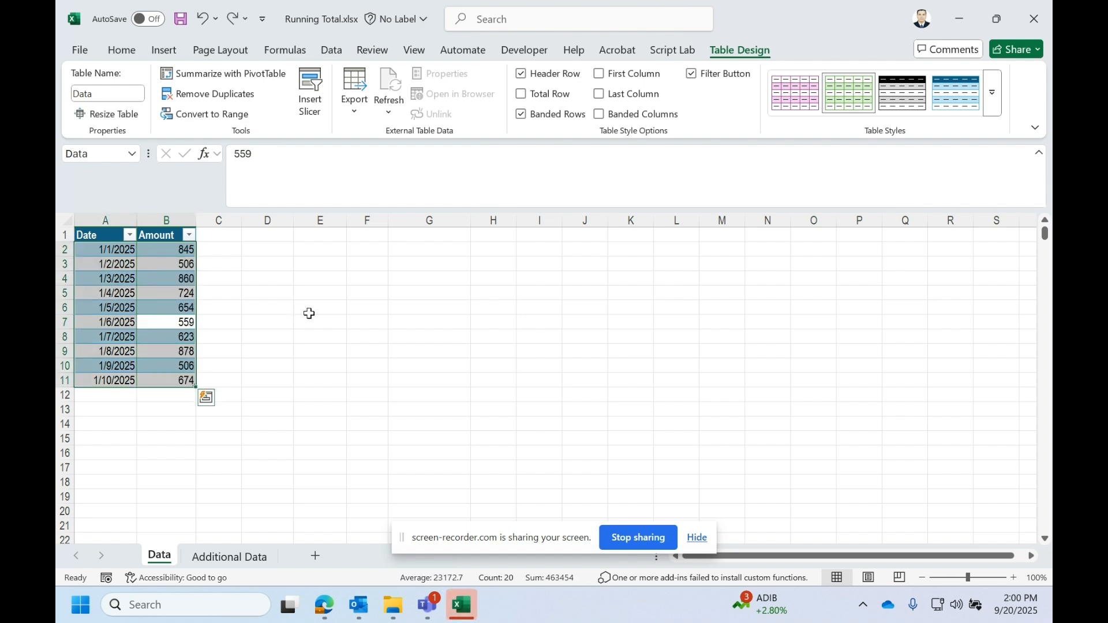
Step: Examine how individual dates and amounts pair up in the table's rows
left_click(149, 334)
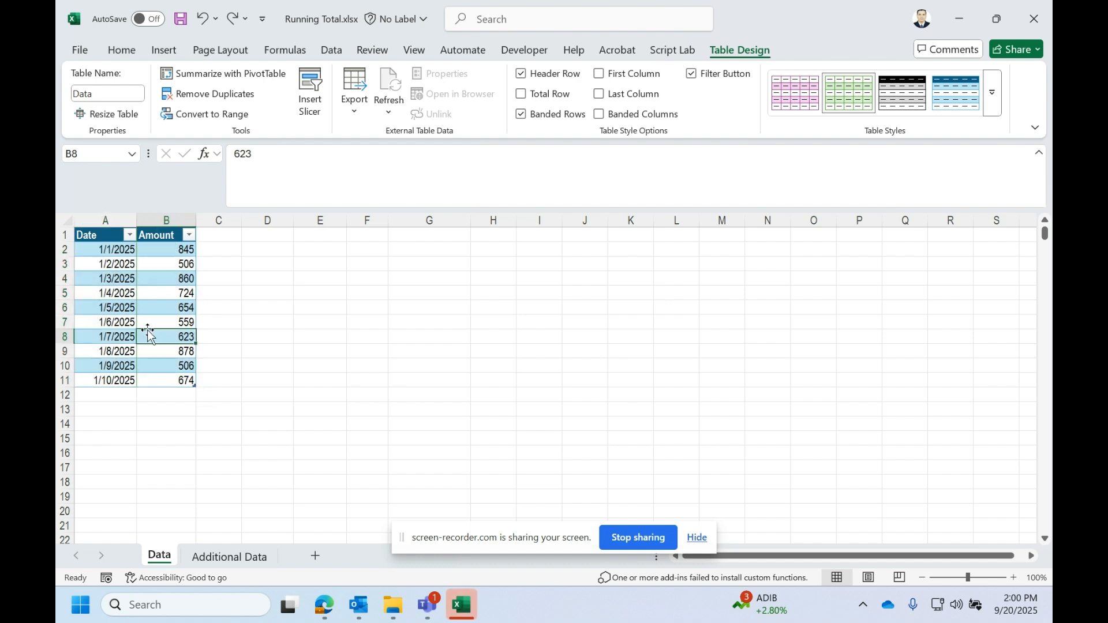
left_click(155, 298)
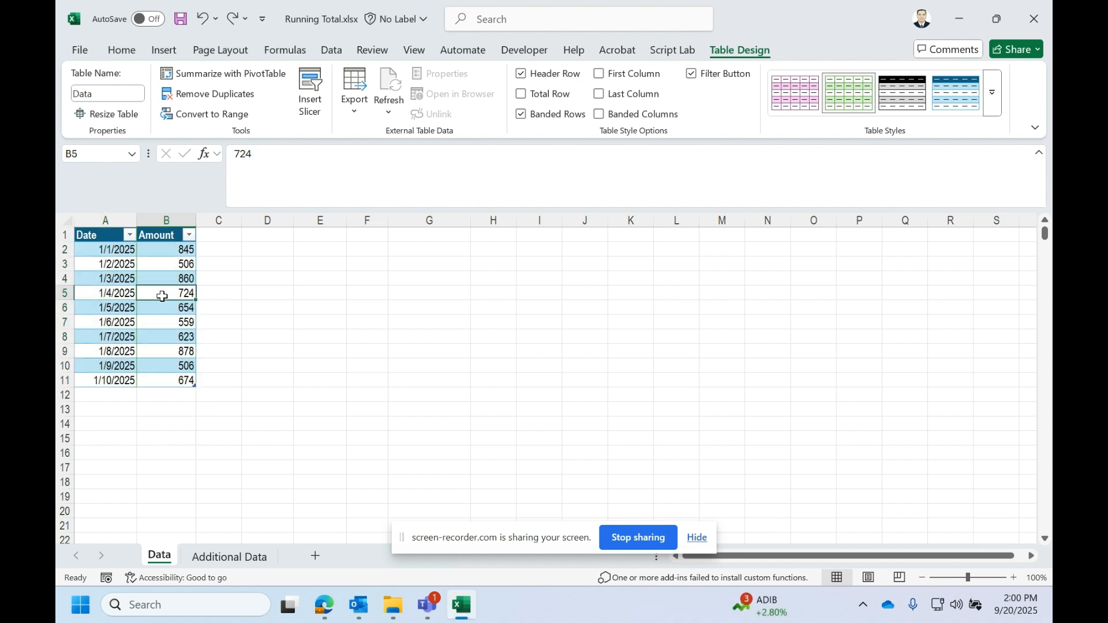
left_click(129, 281)
left_click(163, 278)
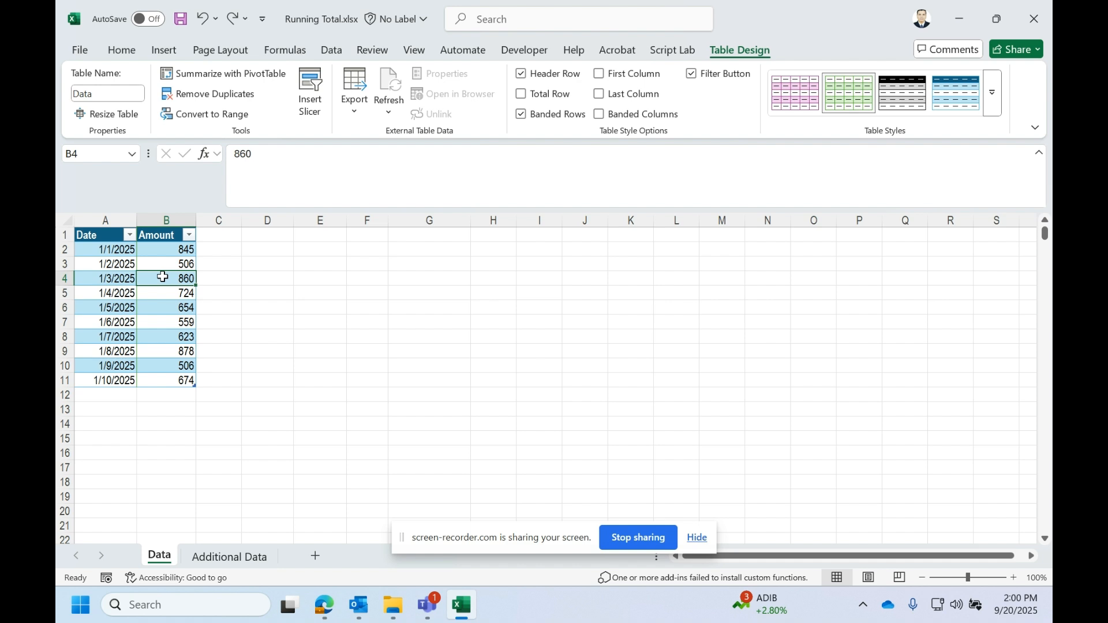
left_click(130, 291)
left_click(194, 297)
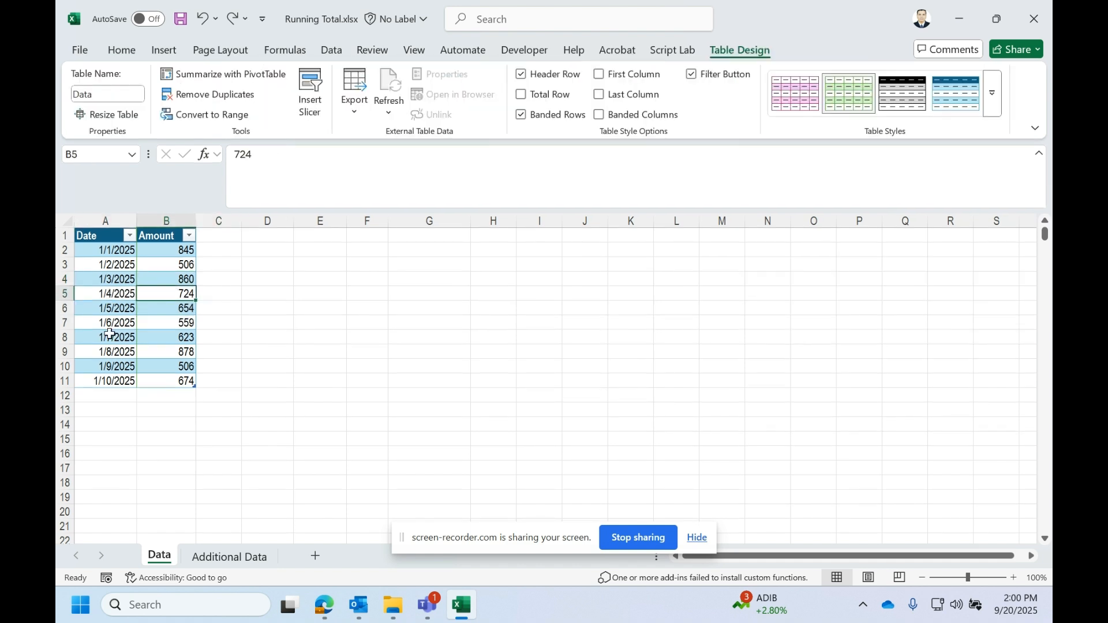
left_click(109, 297)
Step: Load the Data table into the Power Query Editor and review its Source and Changed Type steps
left_click(151, 293)
left_click(333, 52)
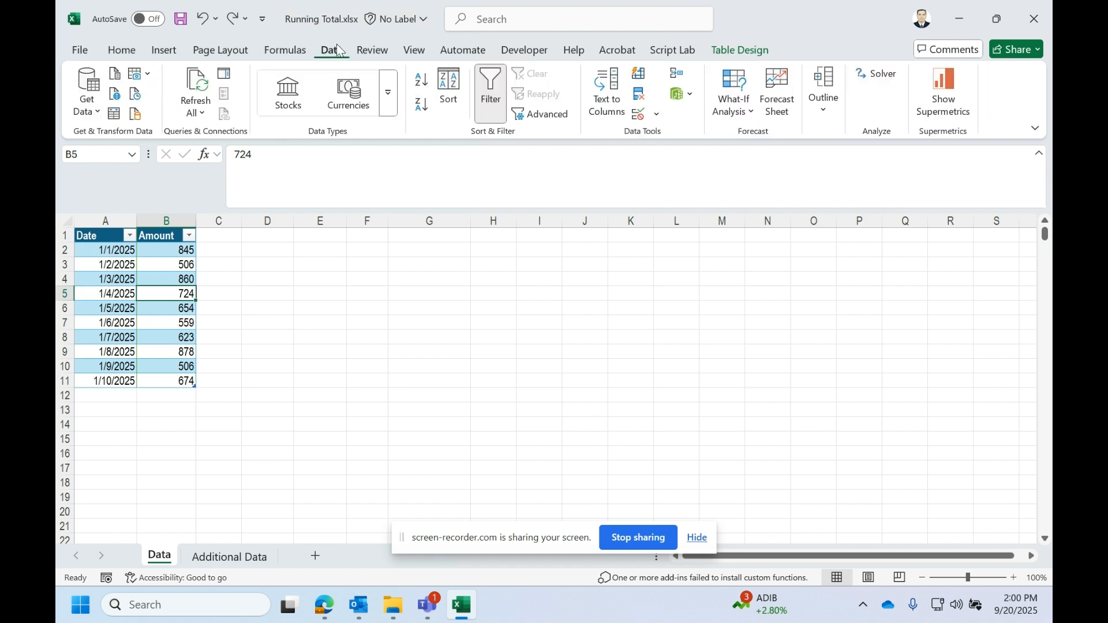
left_click(115, 115)
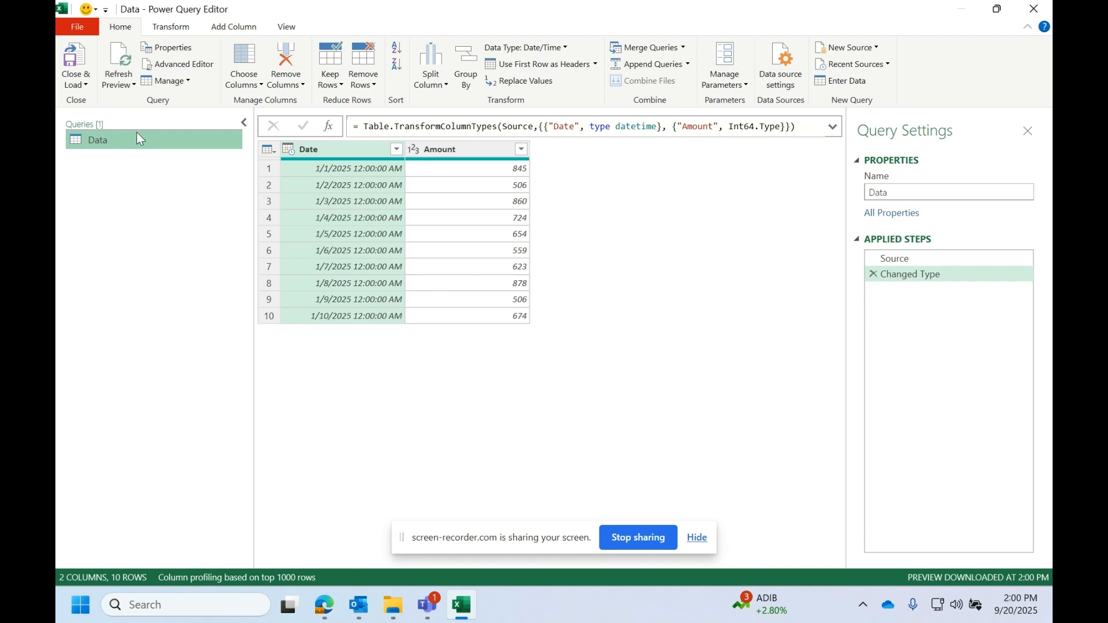
left_click(909, 255)
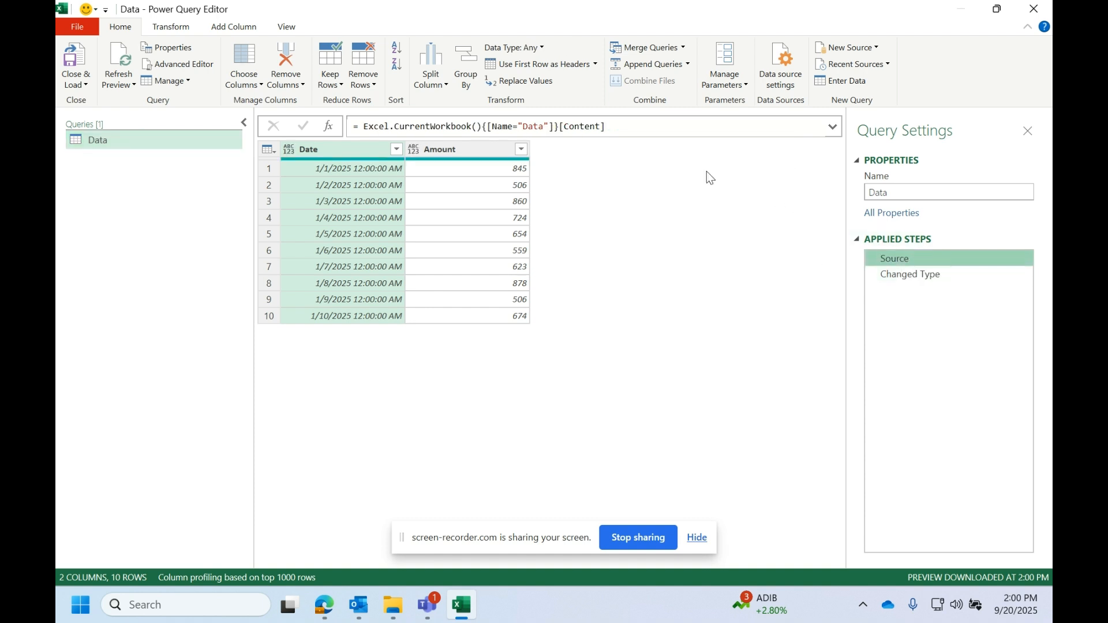
left_click(938, 274)
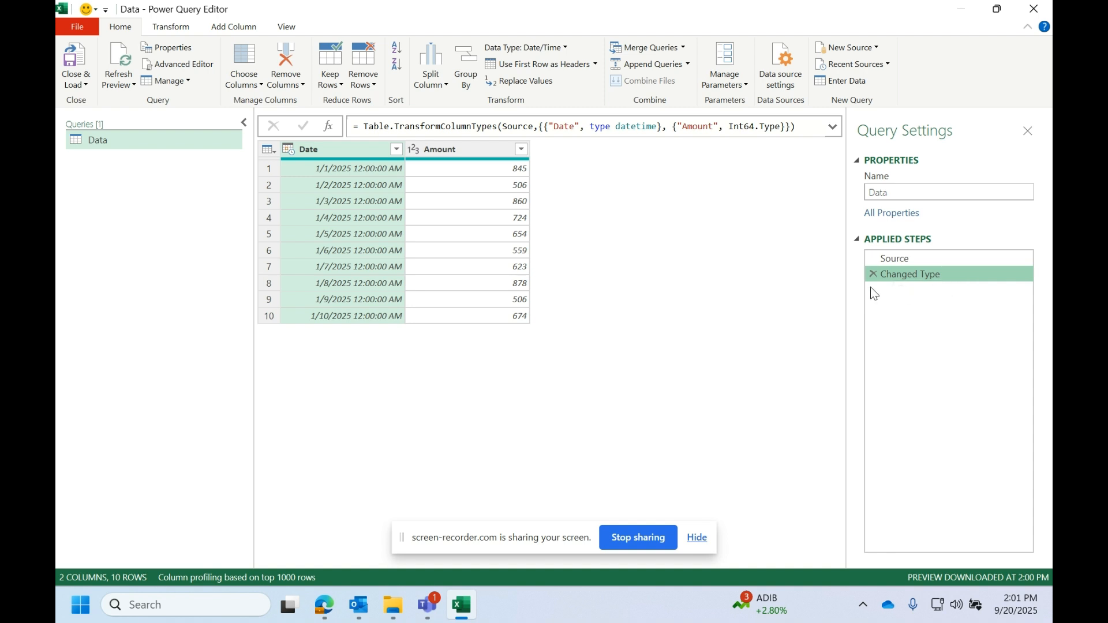
Step: Add an index column starting from 1 to the Data query
left_click(446, 153)
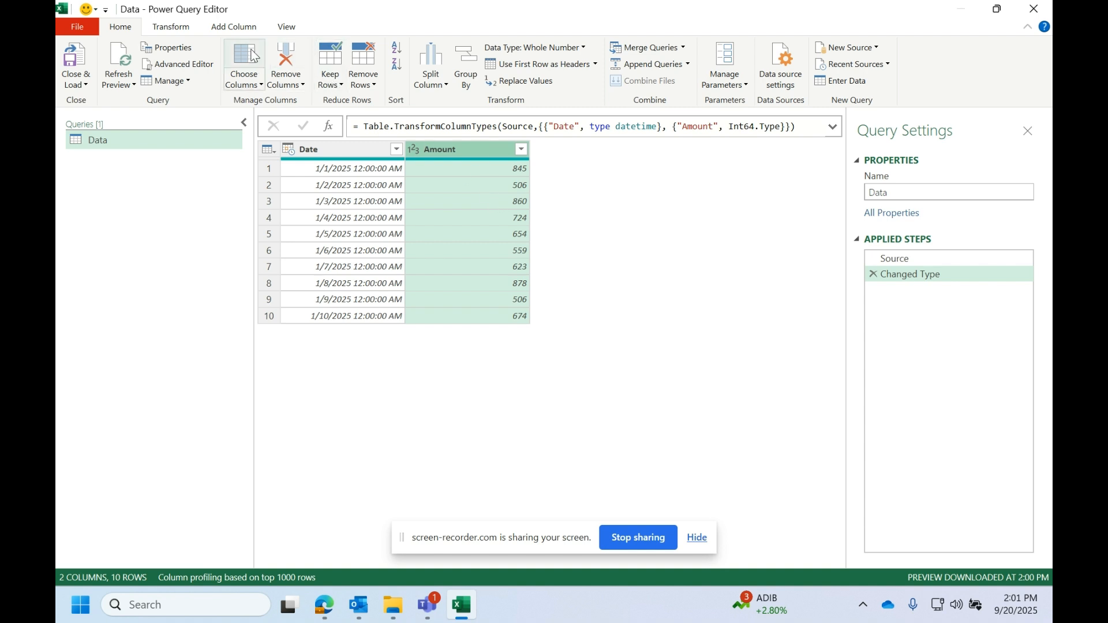
left_click(232, 28)
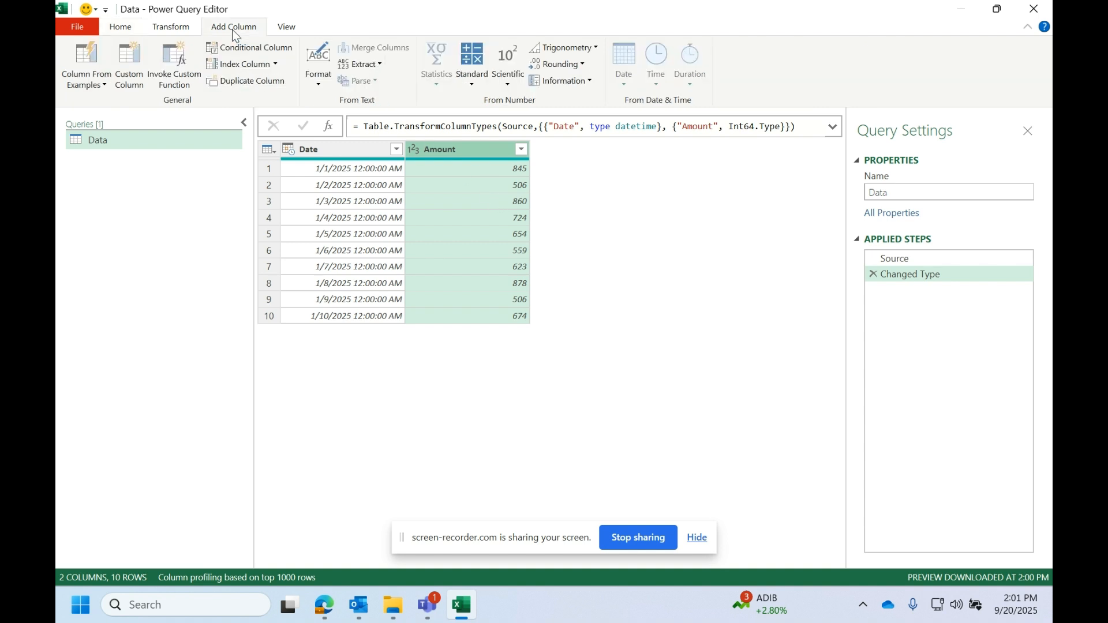
left_click(275, 65)
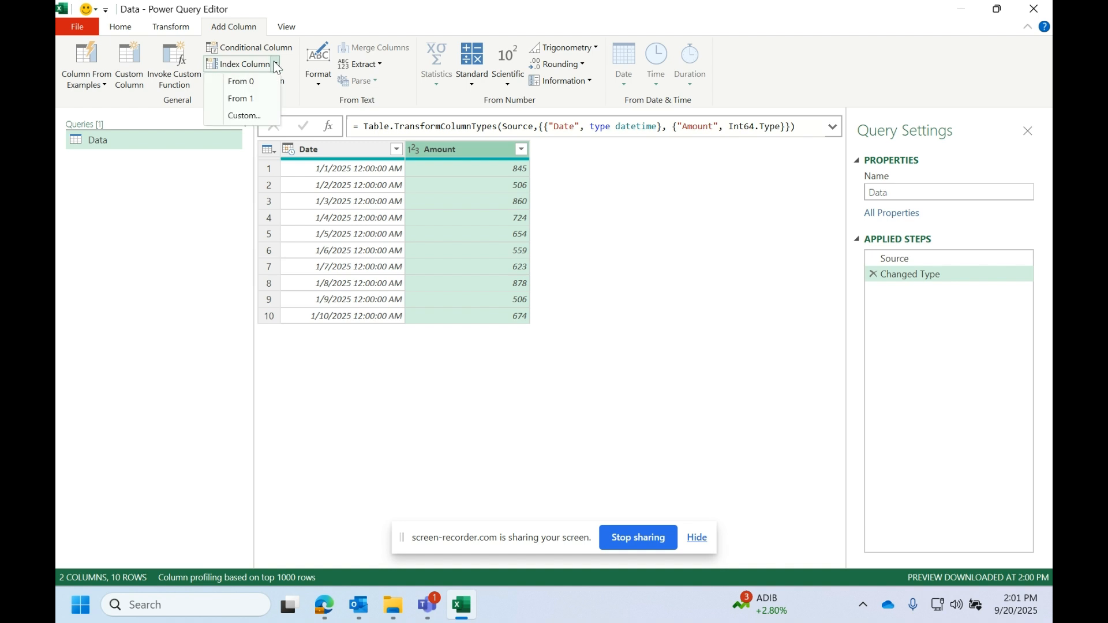
left_click(244, 100)
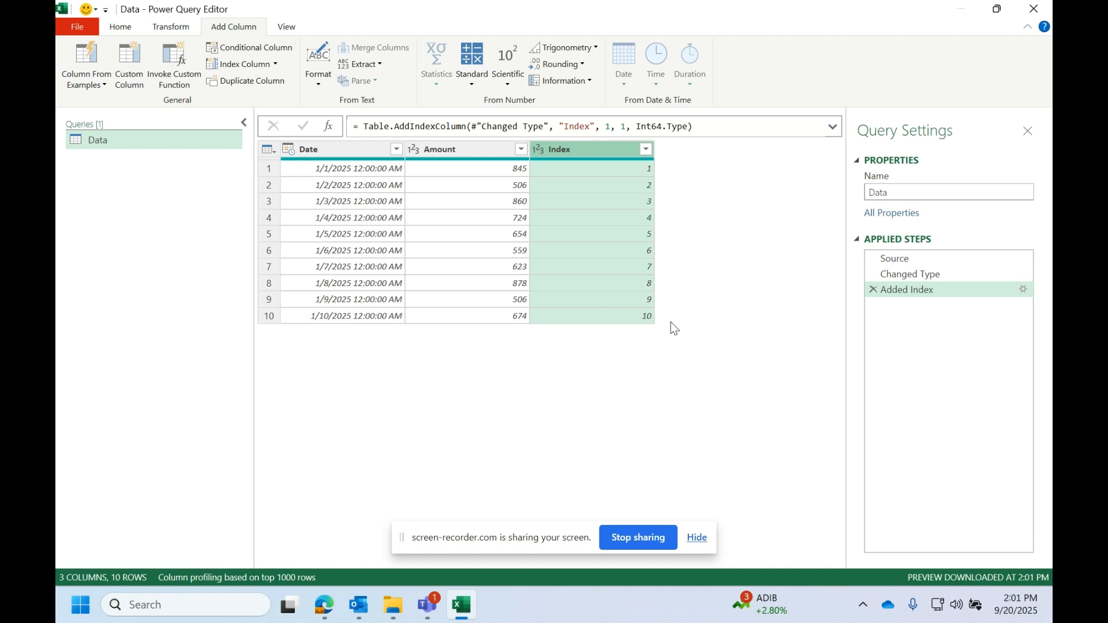
left_click(611, 221)
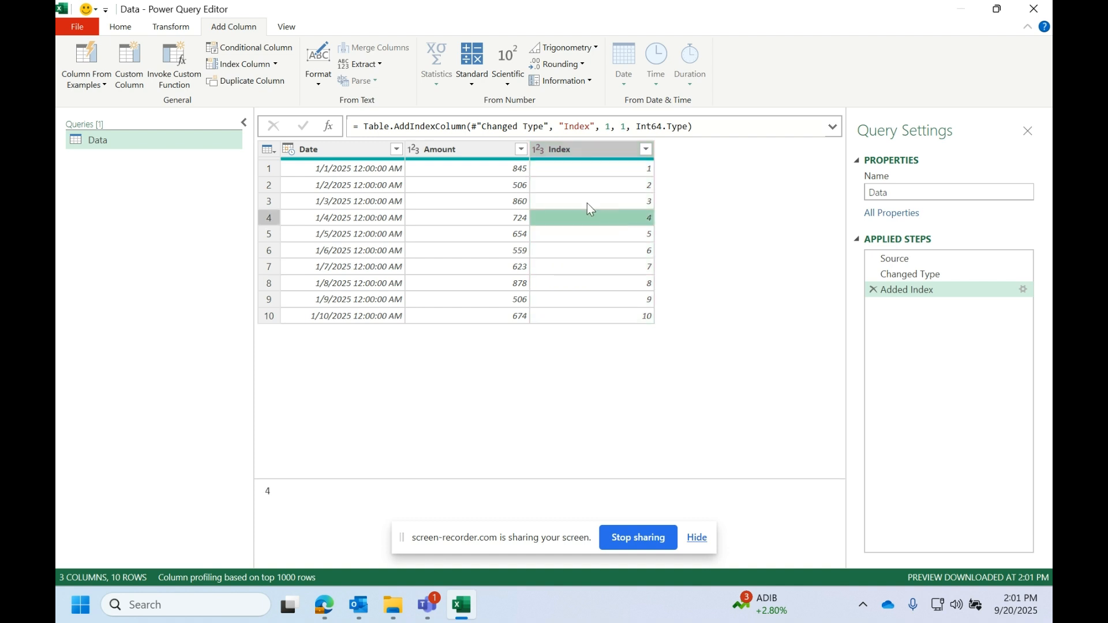
Step: Start a custom column named "Running Total Amount" and move its dialog to see the query rows
left_click(131, 72)
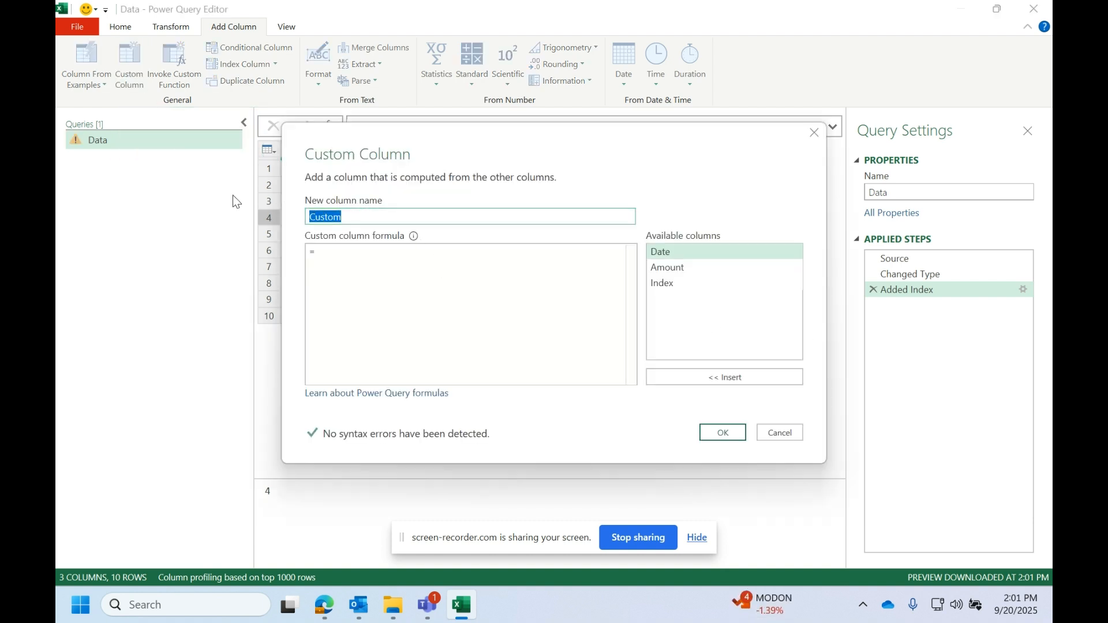
key("BackSpace")
key("Caps_Lock")
type("Ru")
key("Caps_Lock")
type("unning")
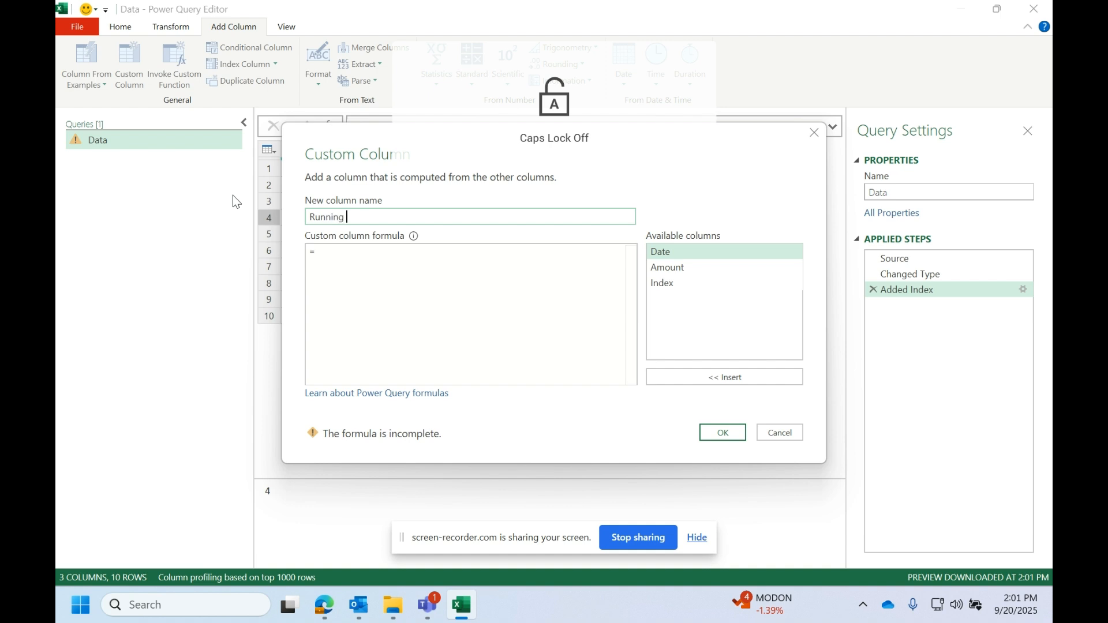
key("Caps_Lock")
type("T")
key("Caps_Lock")
type("otal Amount")
left_click(429, 272)
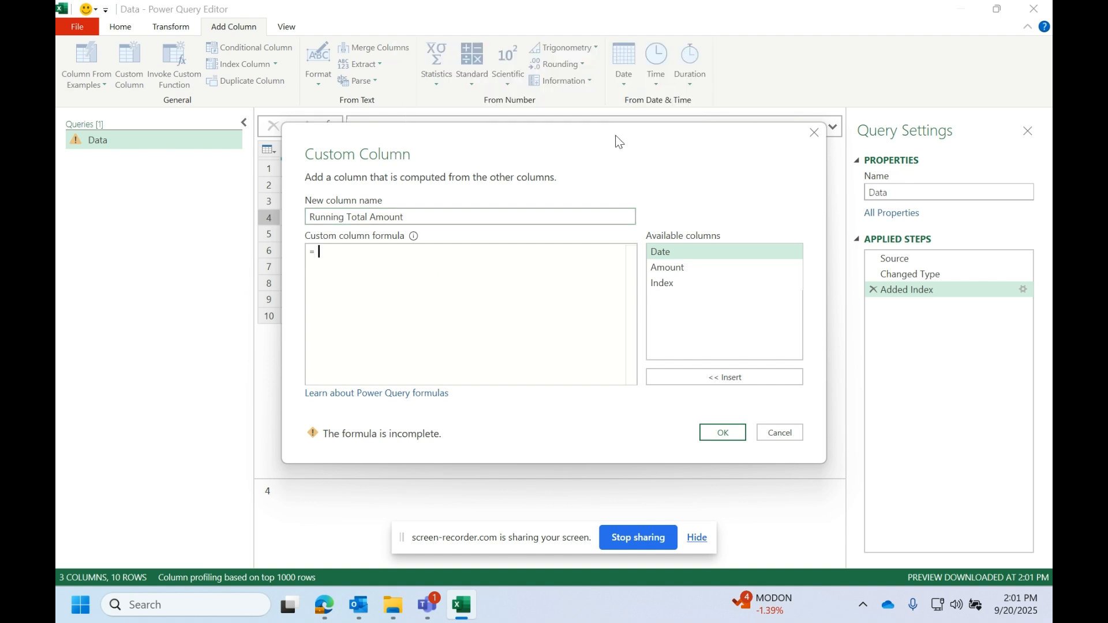
left_click_drag(615, 135, 598, 272)
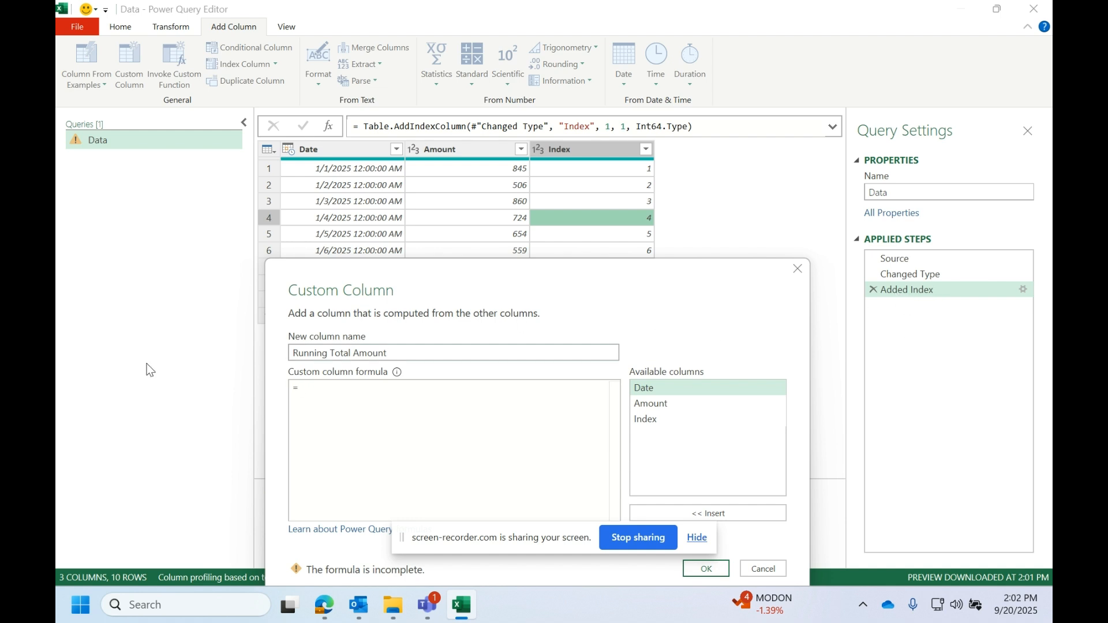
left_click_drag(436, 301, 501, 214)
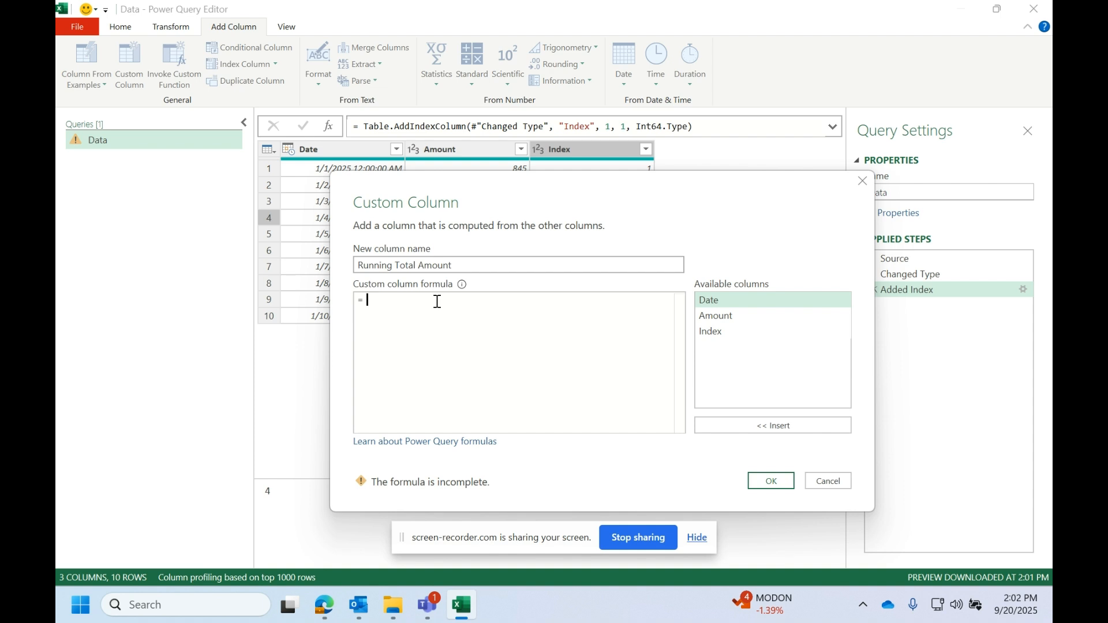
Step: Enter the custom column formula #"Added Index" and create the column
type("#")
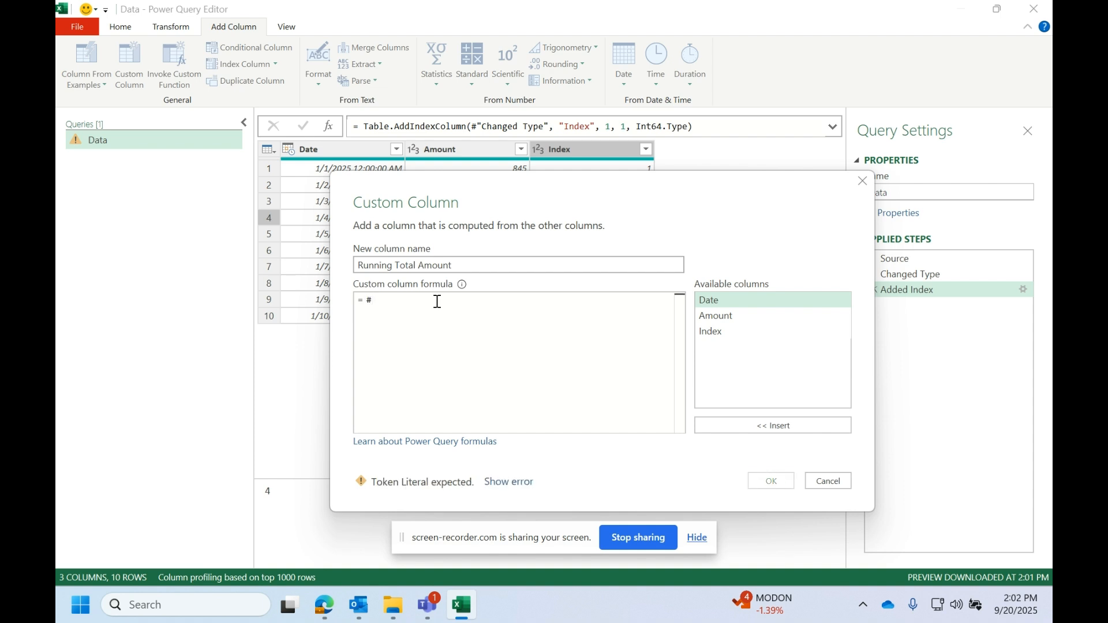
type("\"\"")
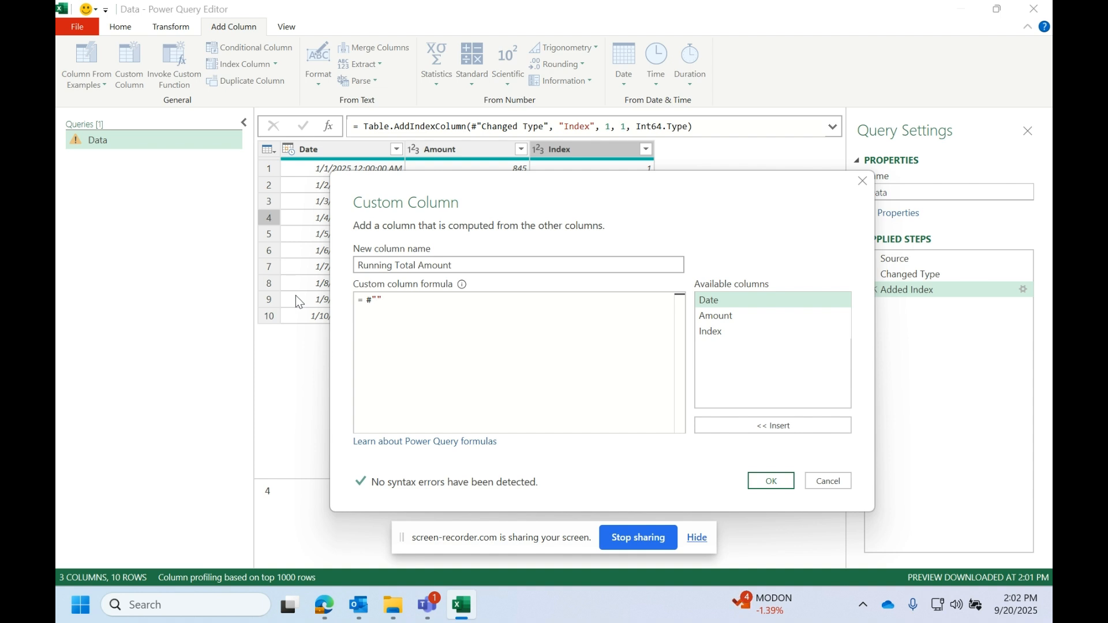
type("A")
key("Caps_Lock")
type("dded")
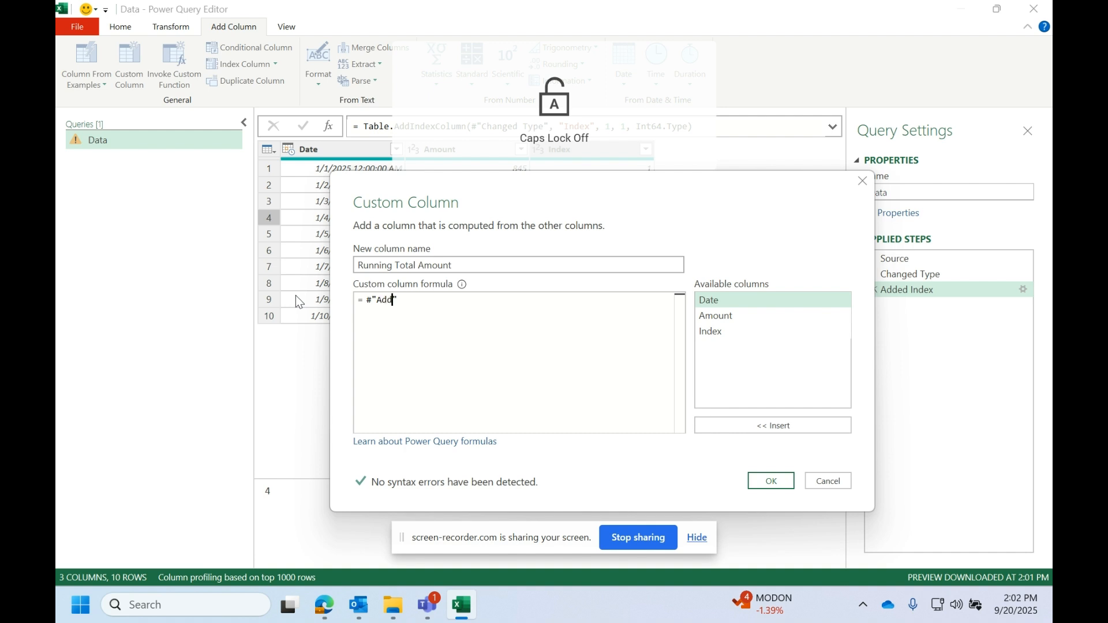
key("Caps_Lock")
type("I")
key("Caps_Lock")
type("ndex")
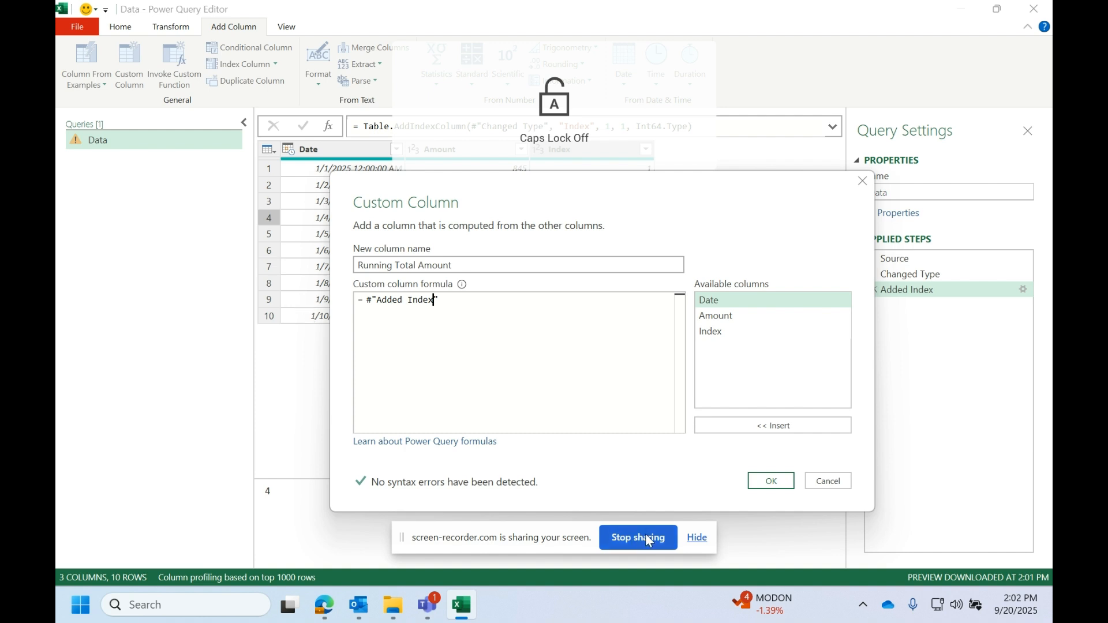
left_click(771, 481)
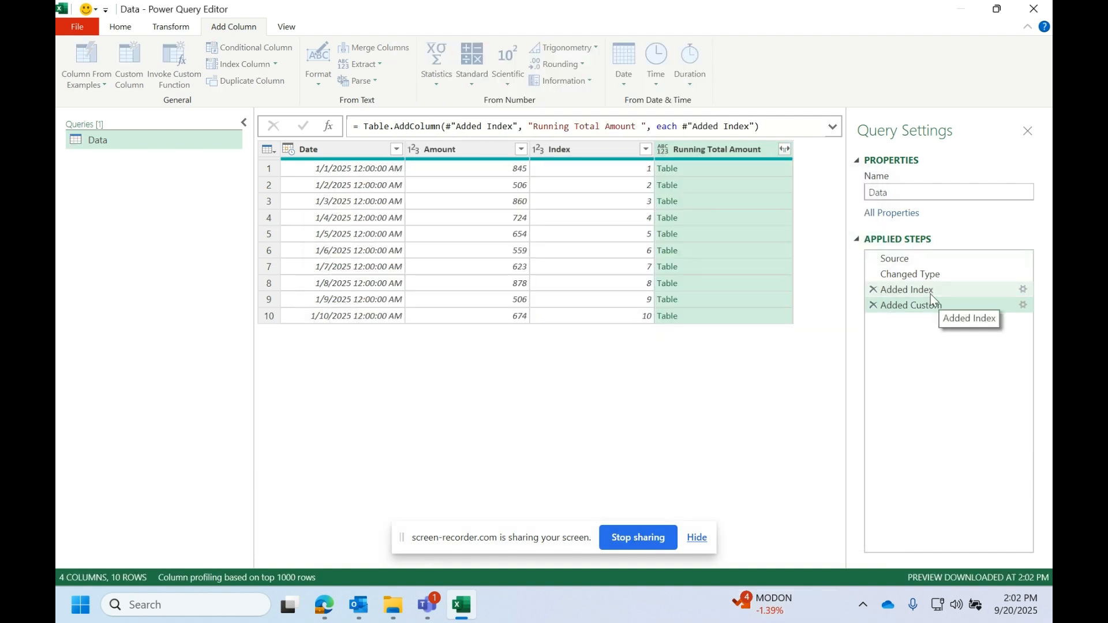
Step: Compare the tables nested in the Running Total Amount column with the output of the Added Index step
left_click(929, 290)
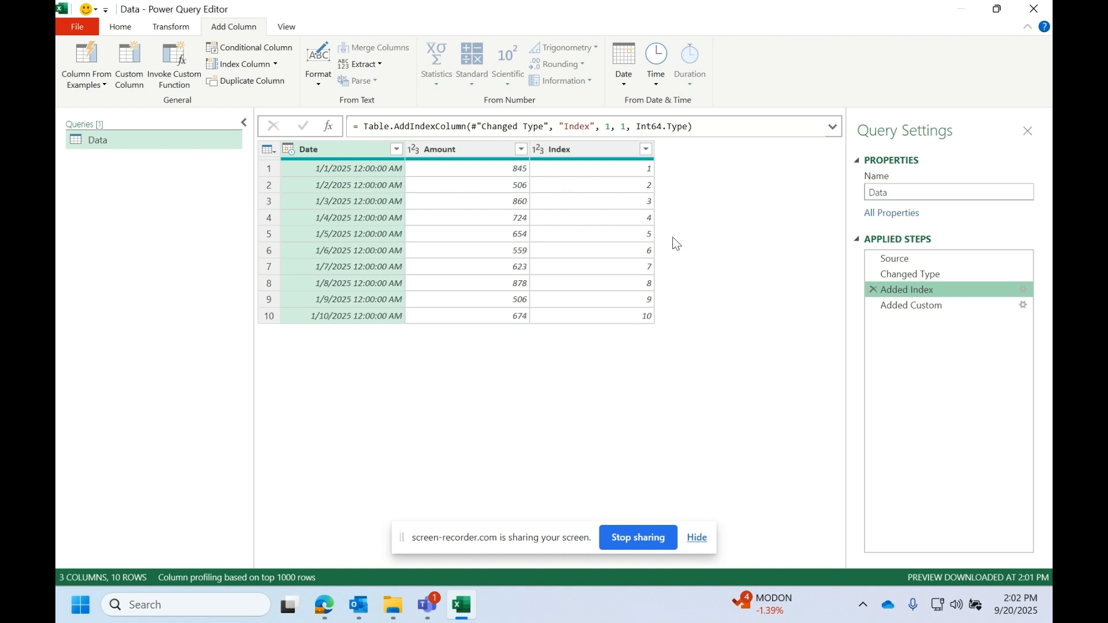
left_click(940, 306)
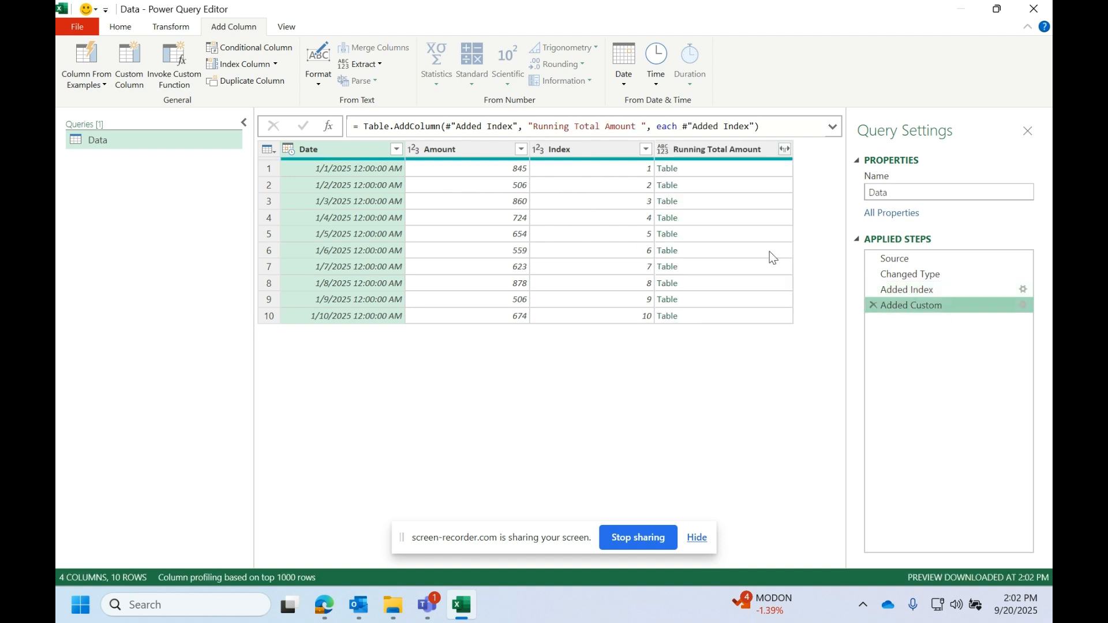
left_click(718, 190)
left_click_drag(497, 480, 497, 410)
left_click(711, 170)
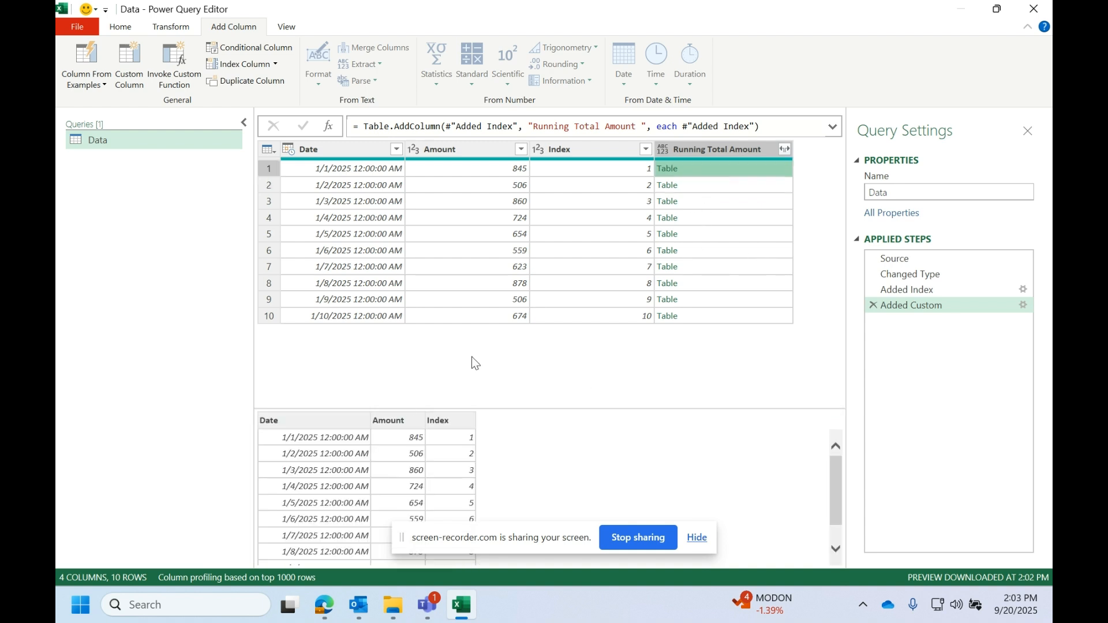
left_click(914, 290)
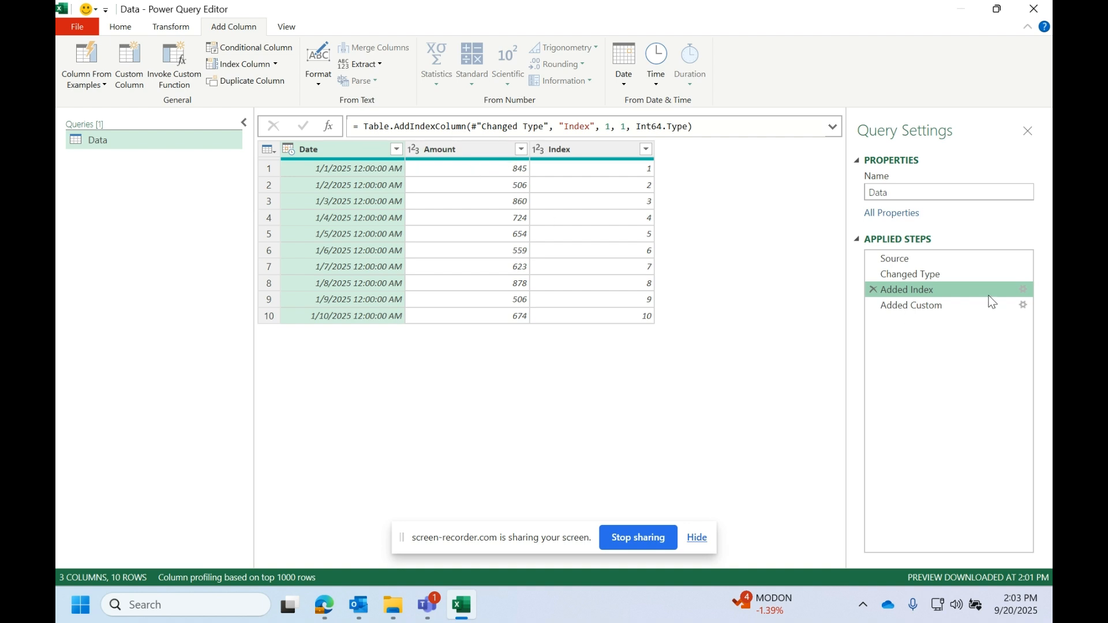
left_click(935, 304)
left_click(708, 184)
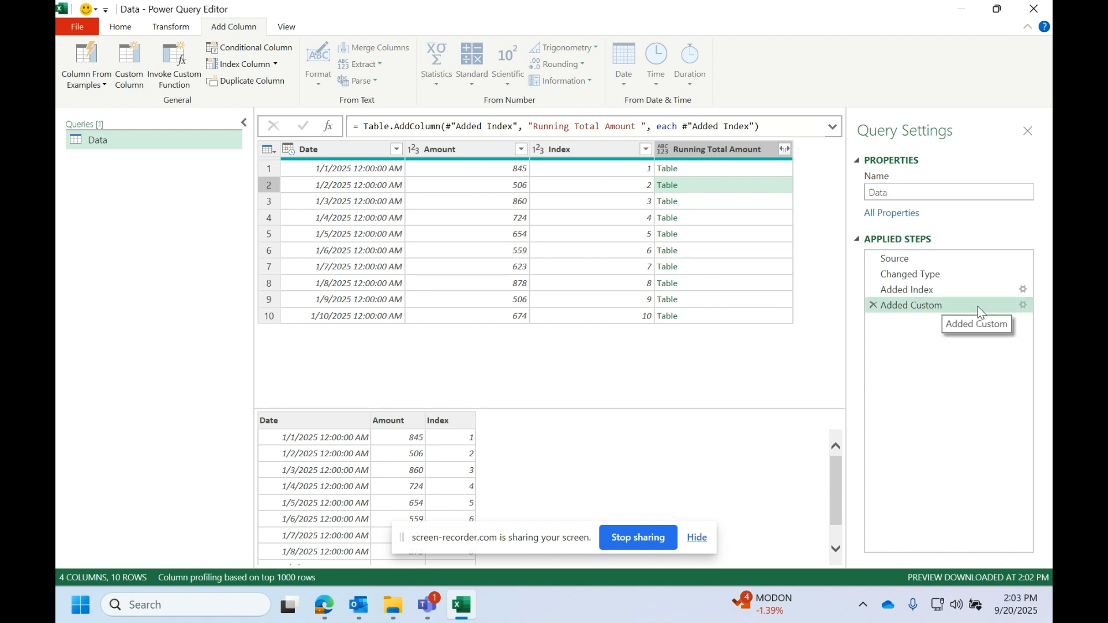
Step: Change the Running Total Amount column's formula to #"Added Index"[Amount]
left_click(1023, 305)
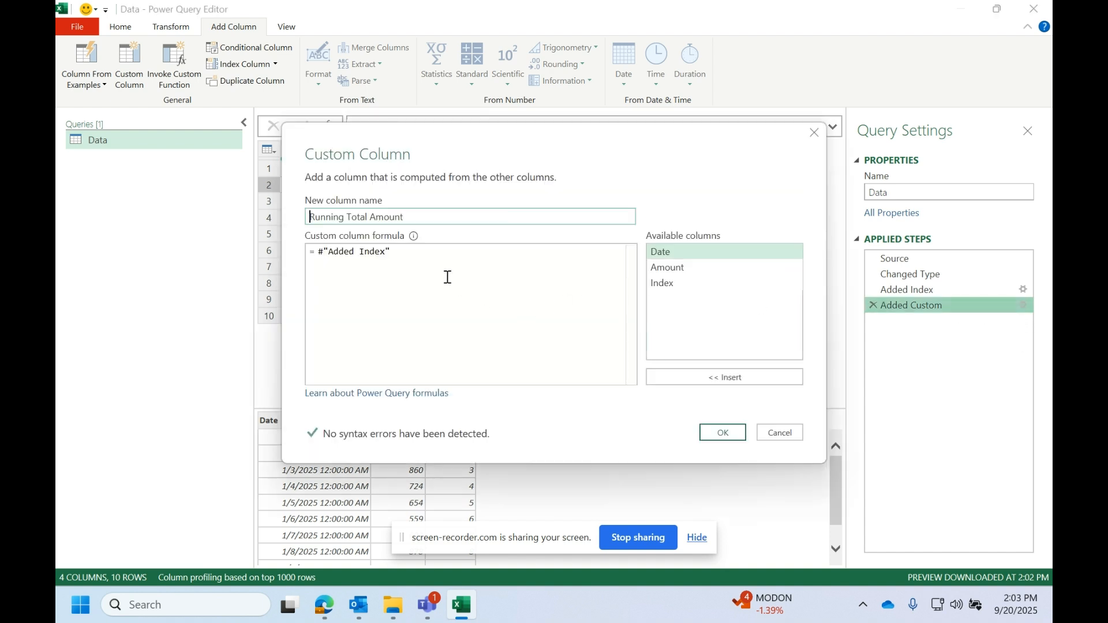
left_click(433, 262)
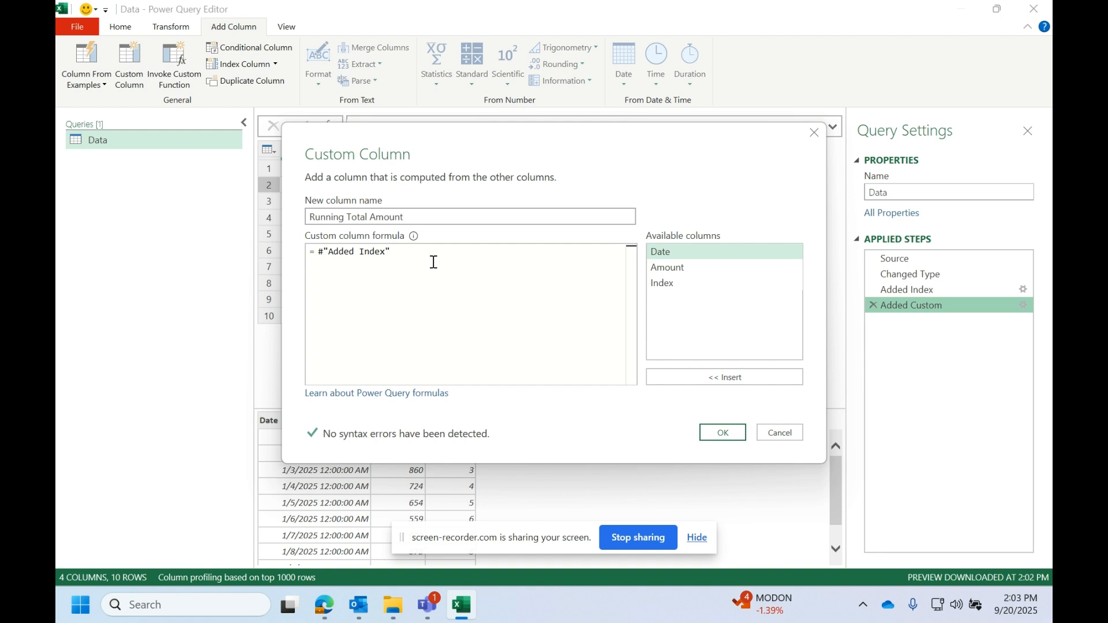
type("[")
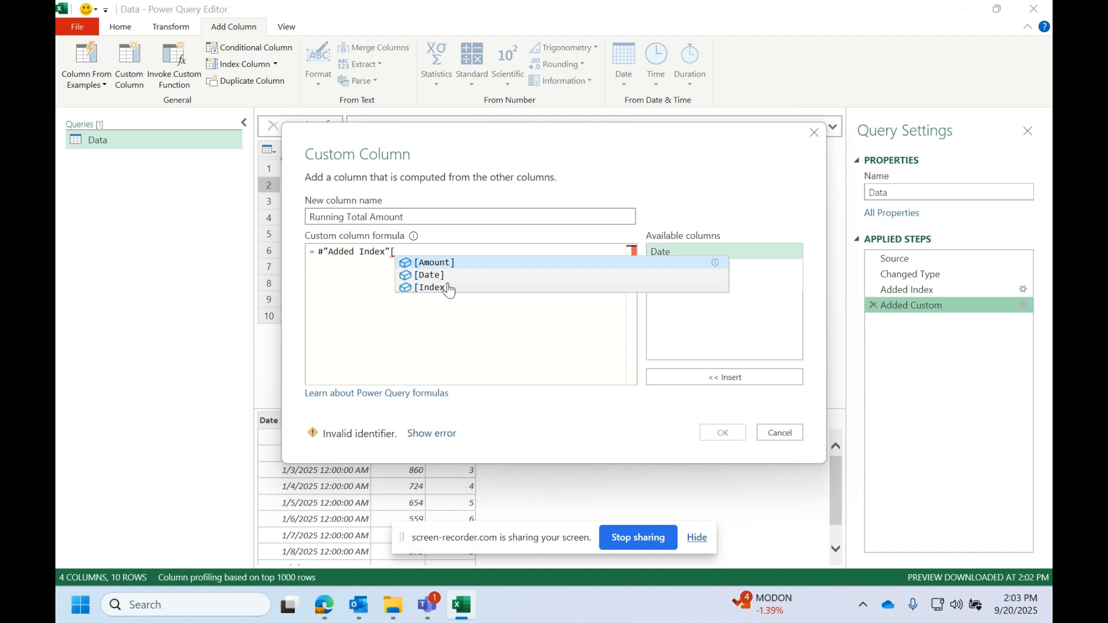
left_click(437, 264)
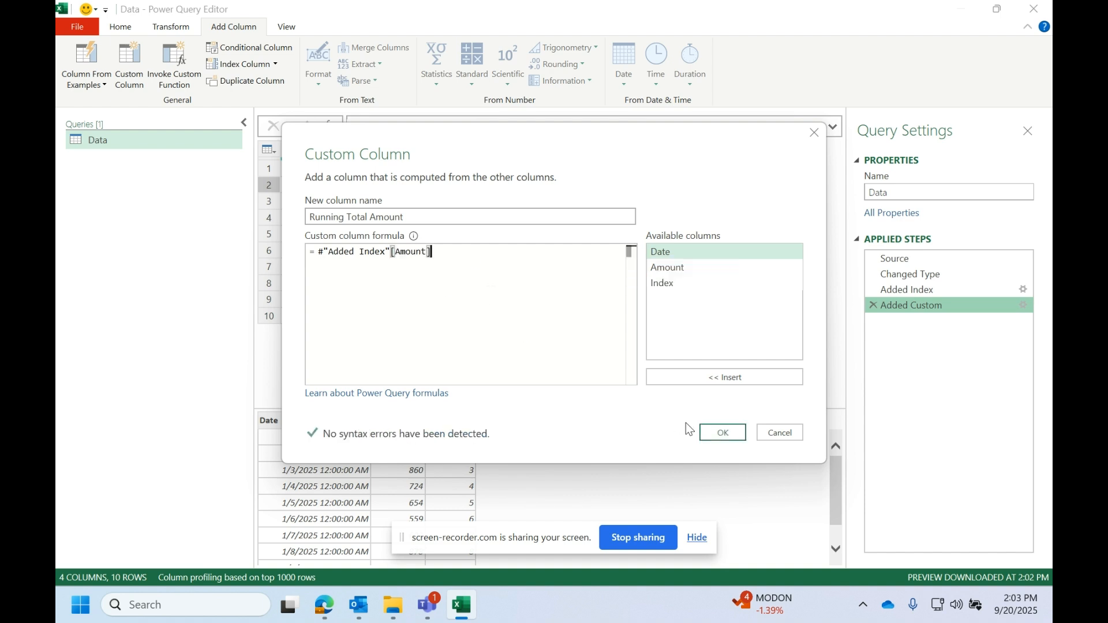
left_click(705, 432)
left_click_drag(505, 158, 496, 254)
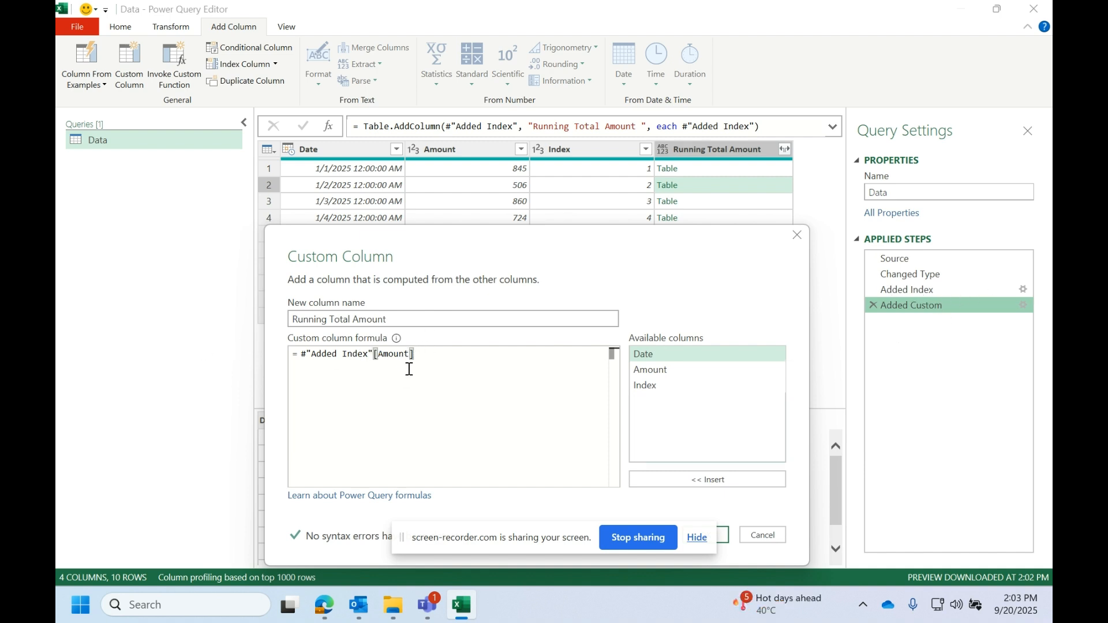
left_click_drag(499, 241, 518, 116)
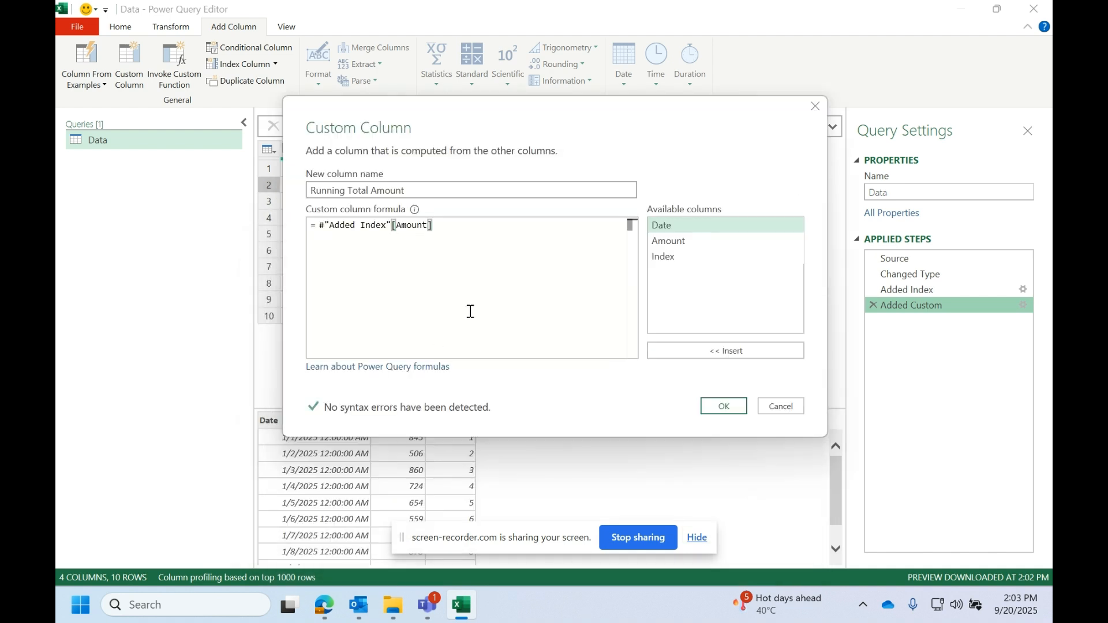
left_click(724, 406)
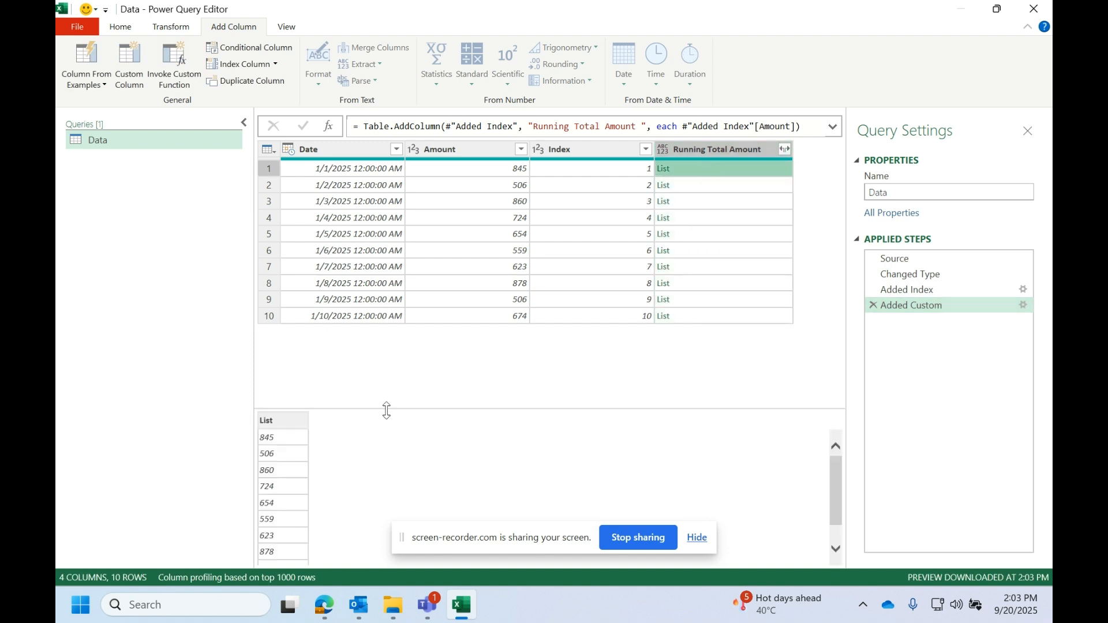
Step: Preview the lists in several Running Total Amount rows and compare them with the Amount column of the Added Index step
left_click_drag(383, 408, 390, 364)
left_click(704, 183)
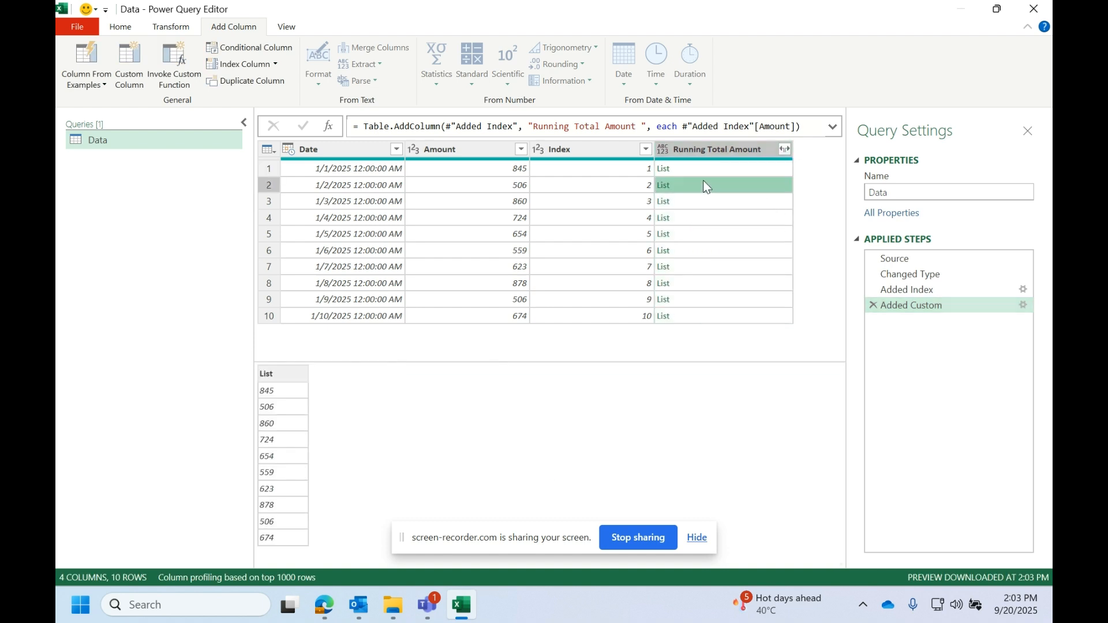
left_click(714, 208)
left_click(713, 222)
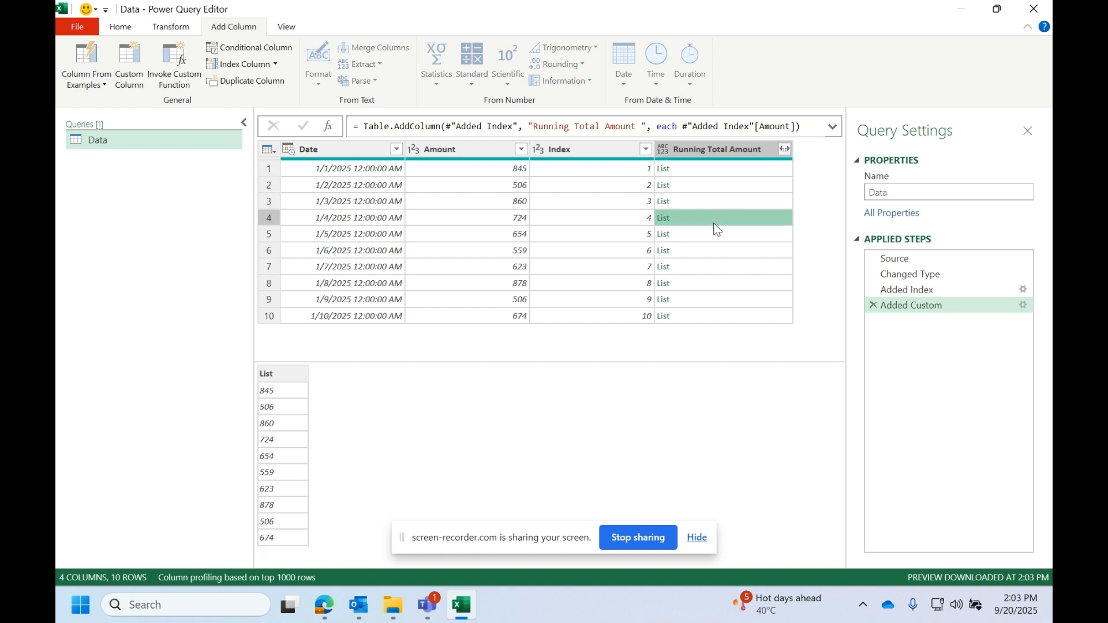
left_click(712, 233)
left_click(947, 293)
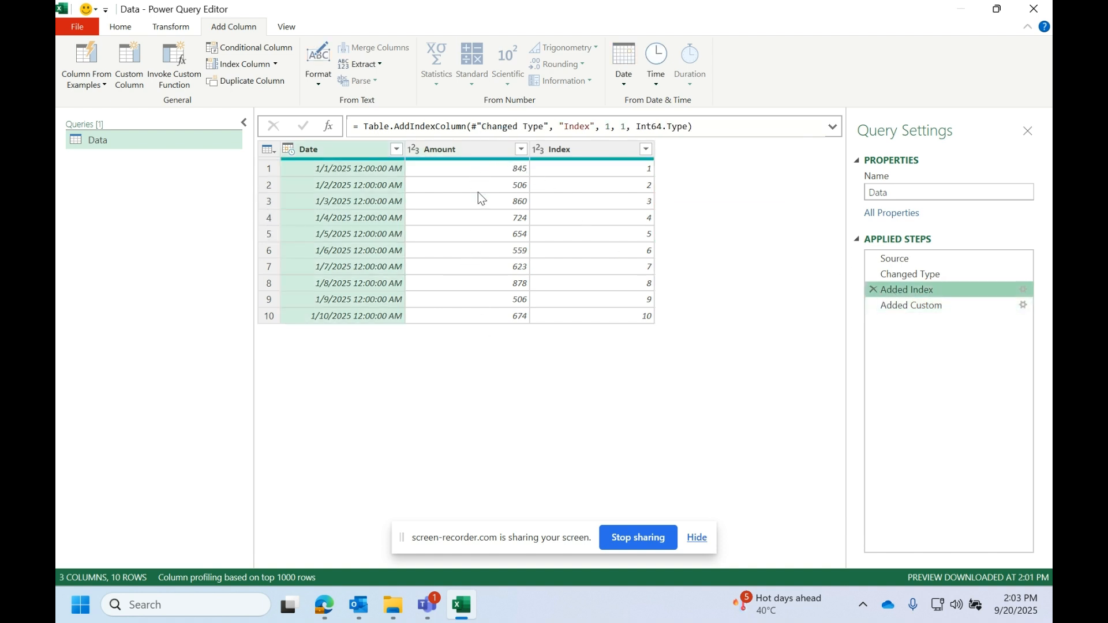
left_click(920, 305)
left_click(691, 189)
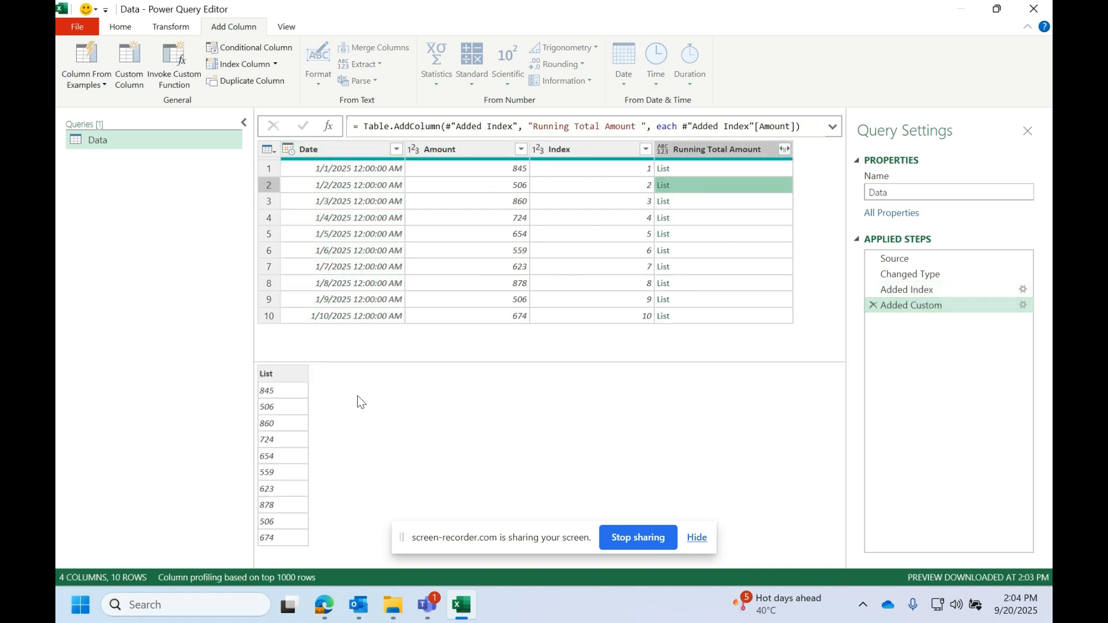
left_click(695, 203)
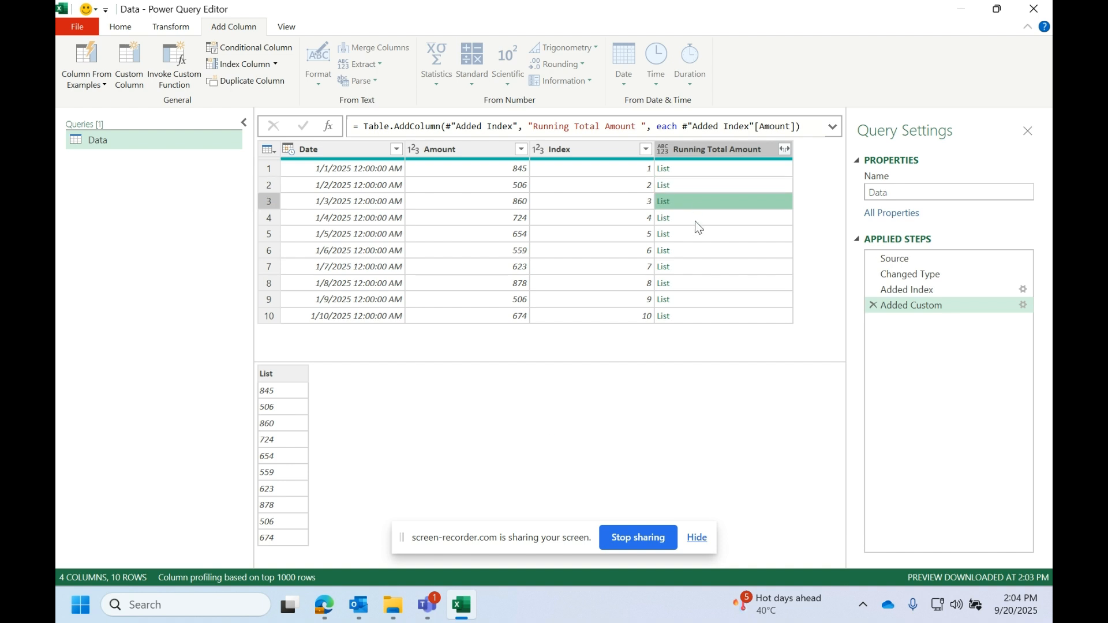
left_click(917, 290)
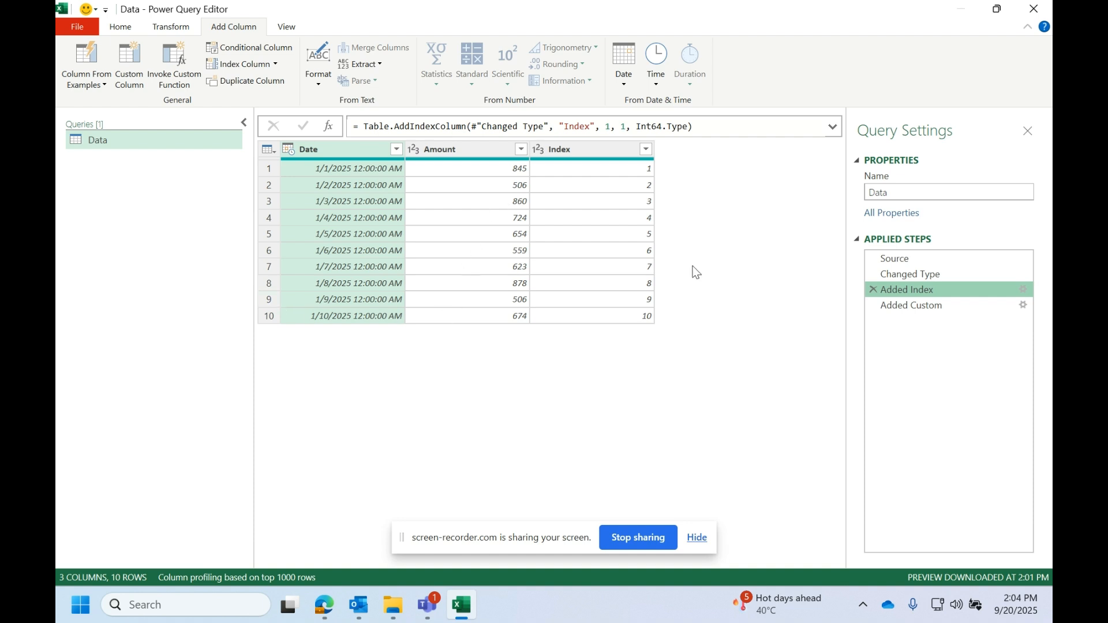
left_click(923, 312)
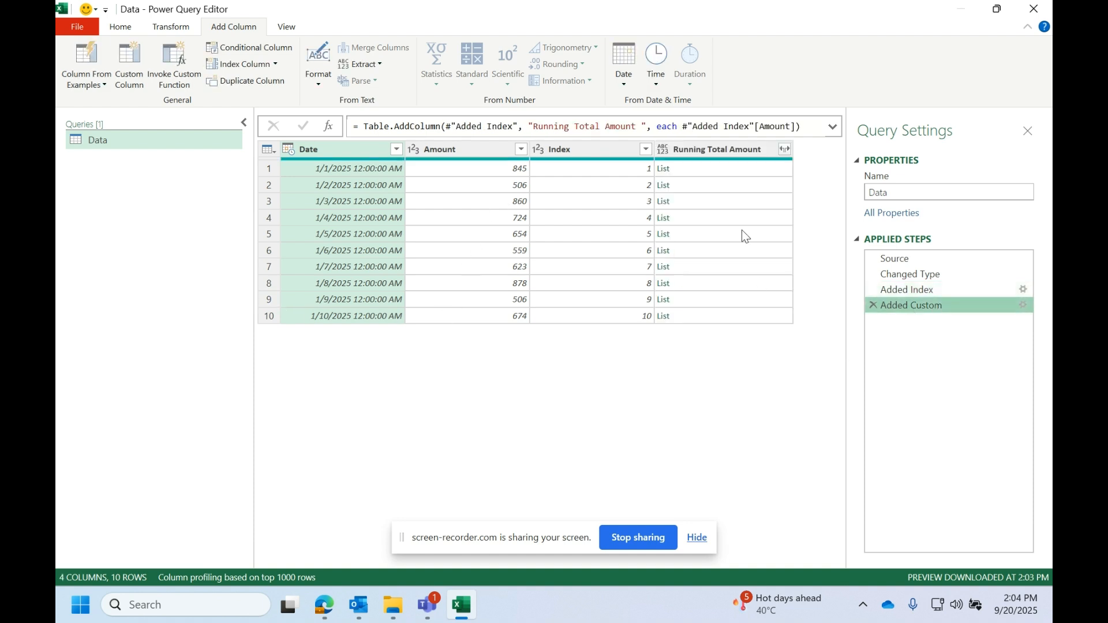
left_click(690, 170)
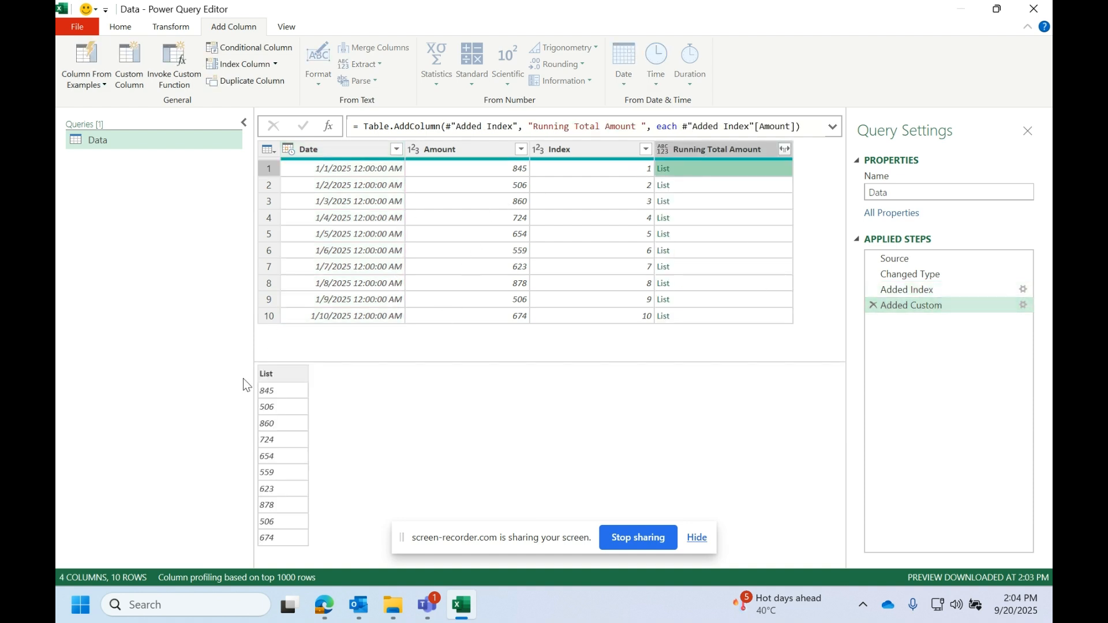
Step: Inspect the lists nested in the first five rows of the Running Total Amount column
left_click(705, 187)
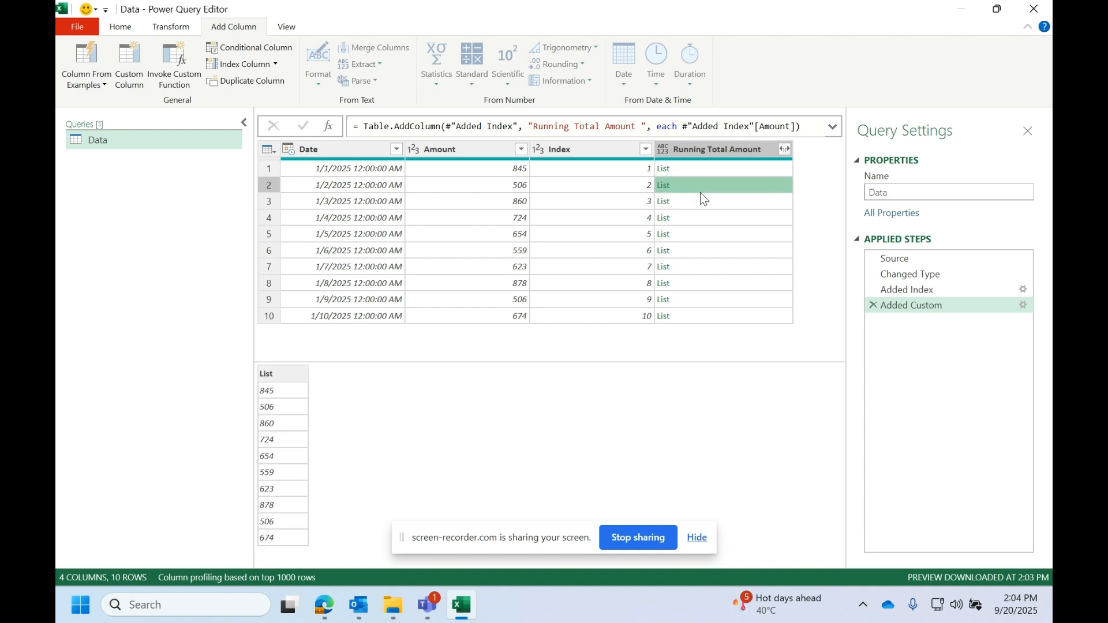
left_click(698, 200)
left_click(699, 217)
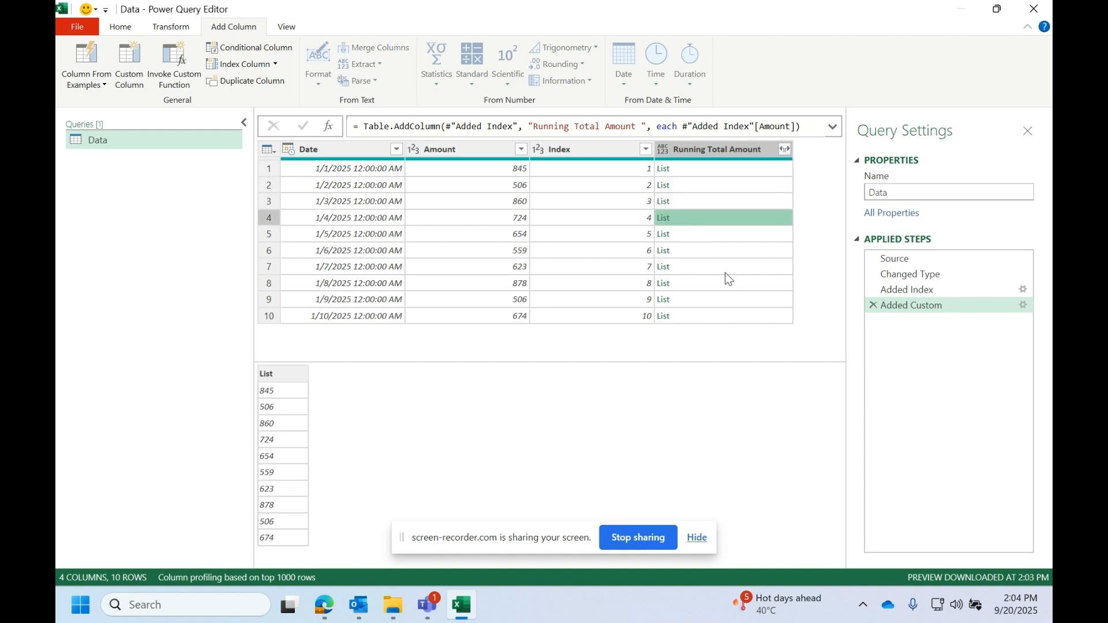
left_click(694, 235)
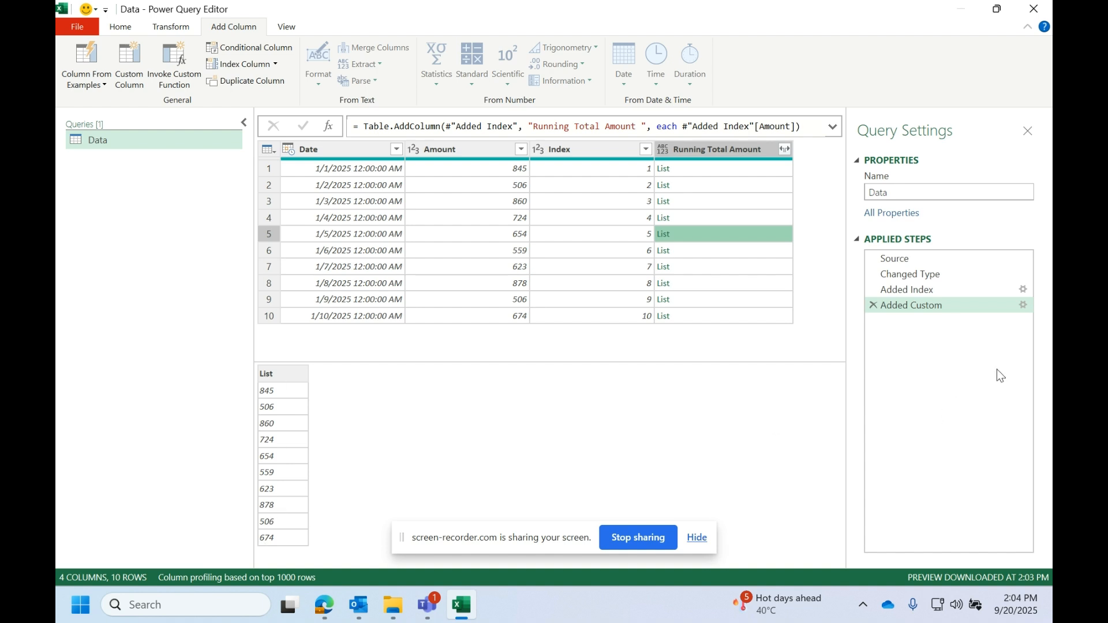
left_click(1024, 307)
left_click(779, 433)
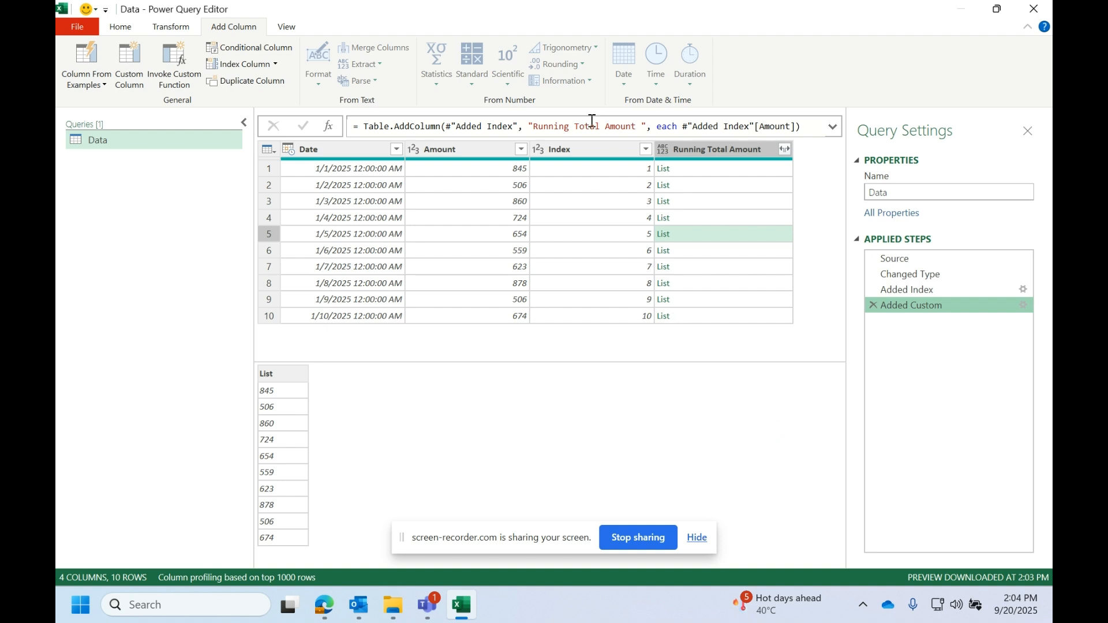
left_click(684, 173)
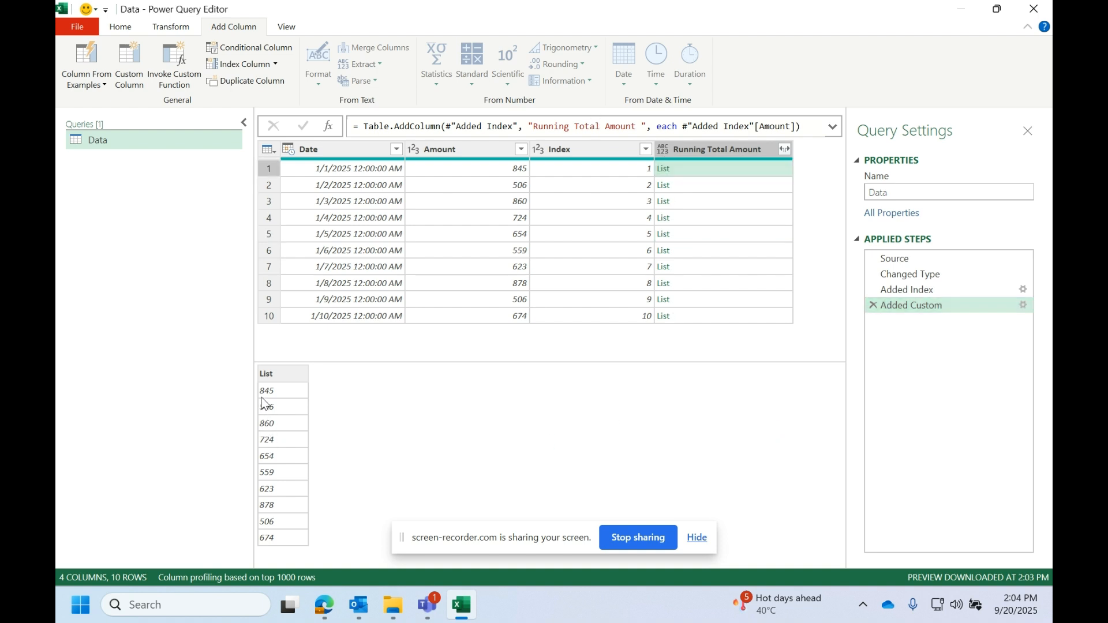
left_click(710, 185)
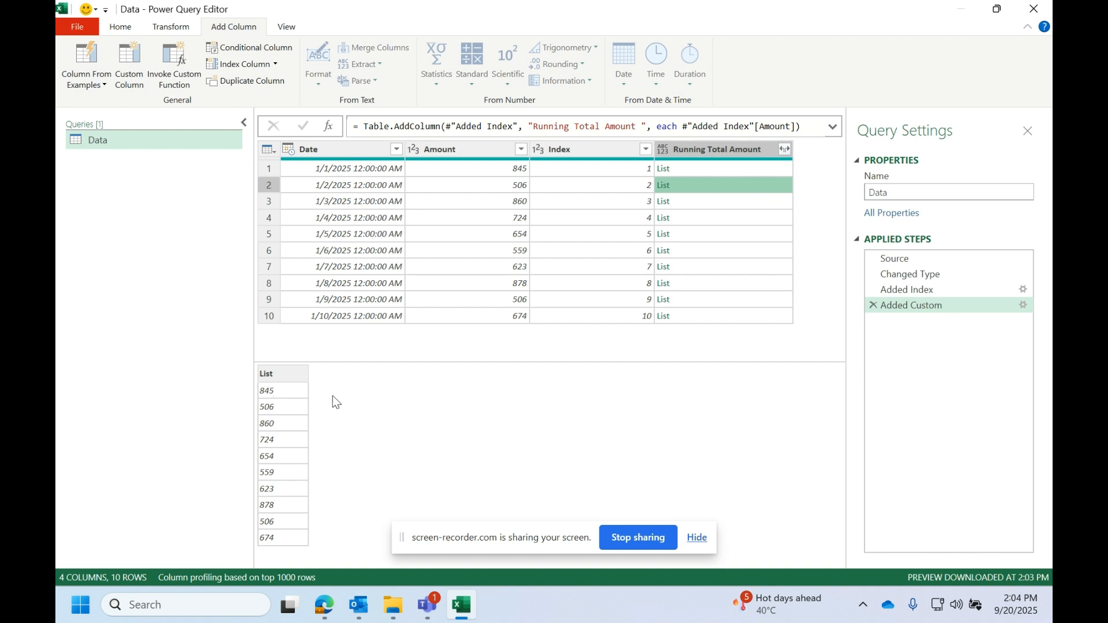
left_click(689, 202)
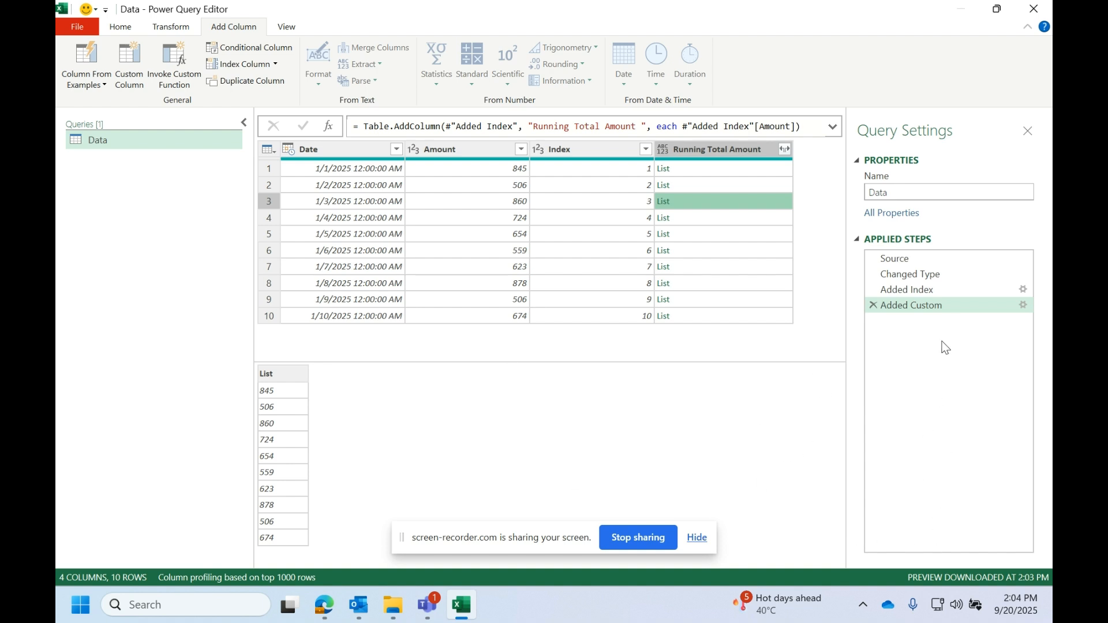
Step: Insert the List.FirstN function on its own line above #"Added Index"[Amount] in the Running Total Amount column's formula
double_click(939, 302)
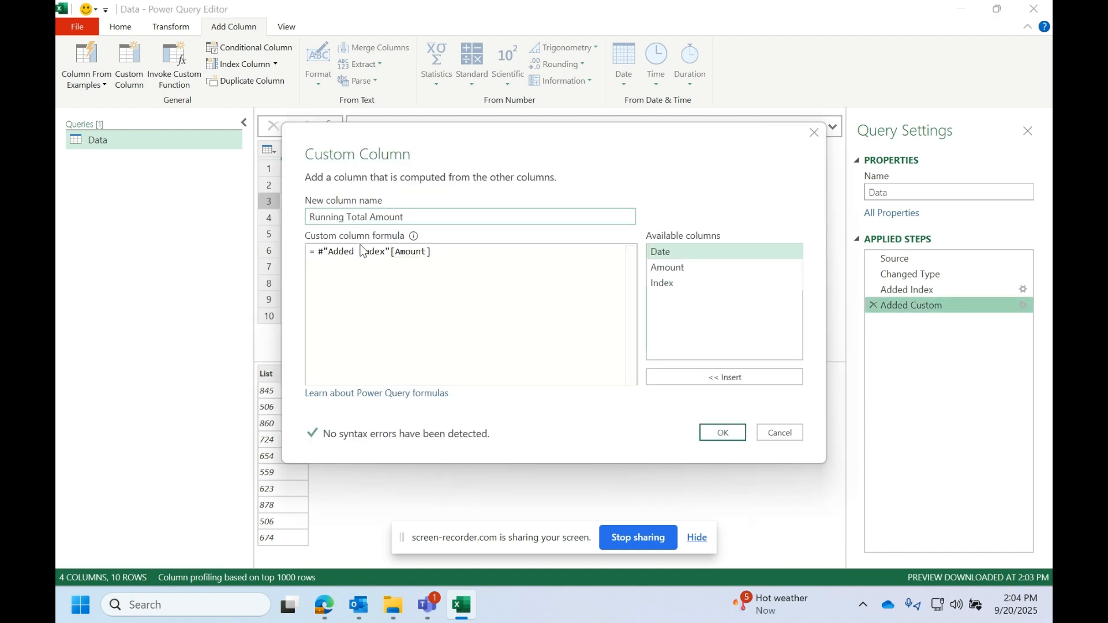
left_click(317, 253)
key("Return")
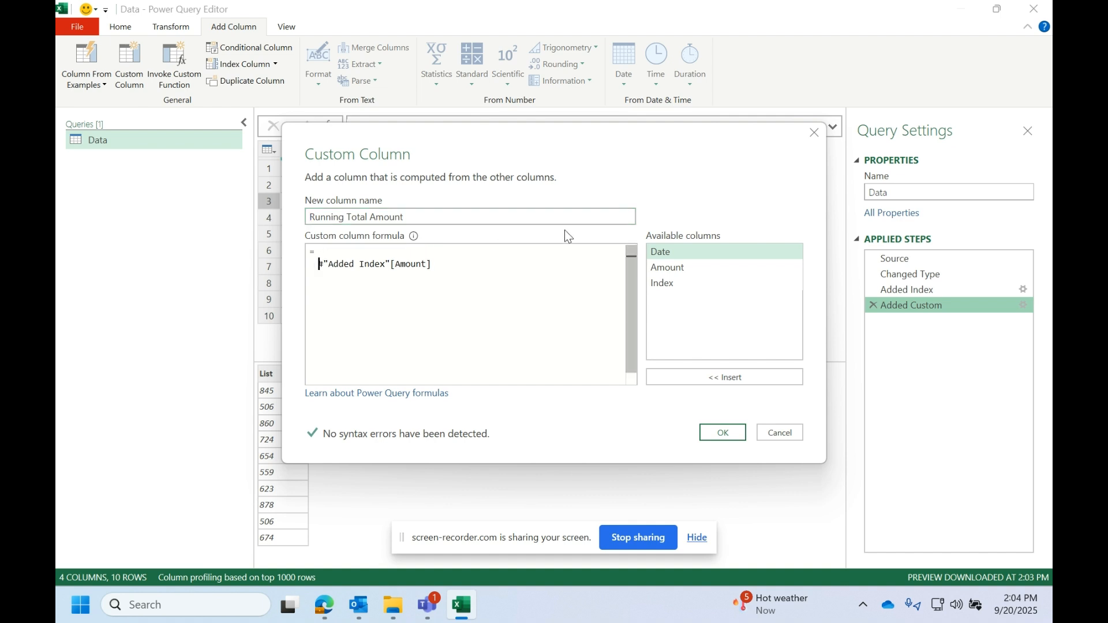
left_click(325, 248)
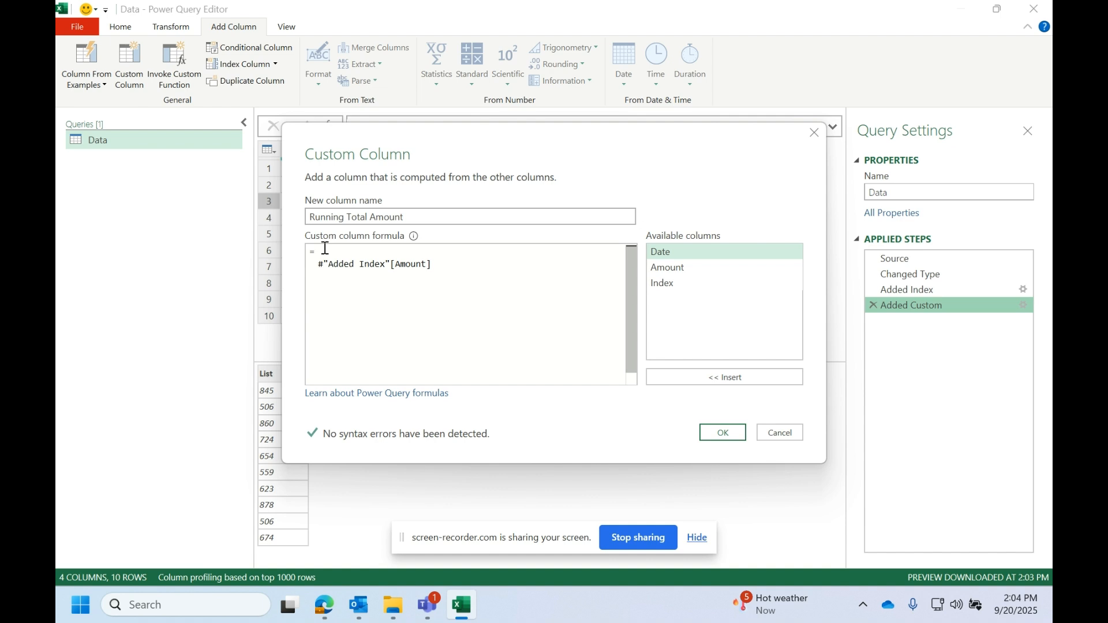
type("List.fr")
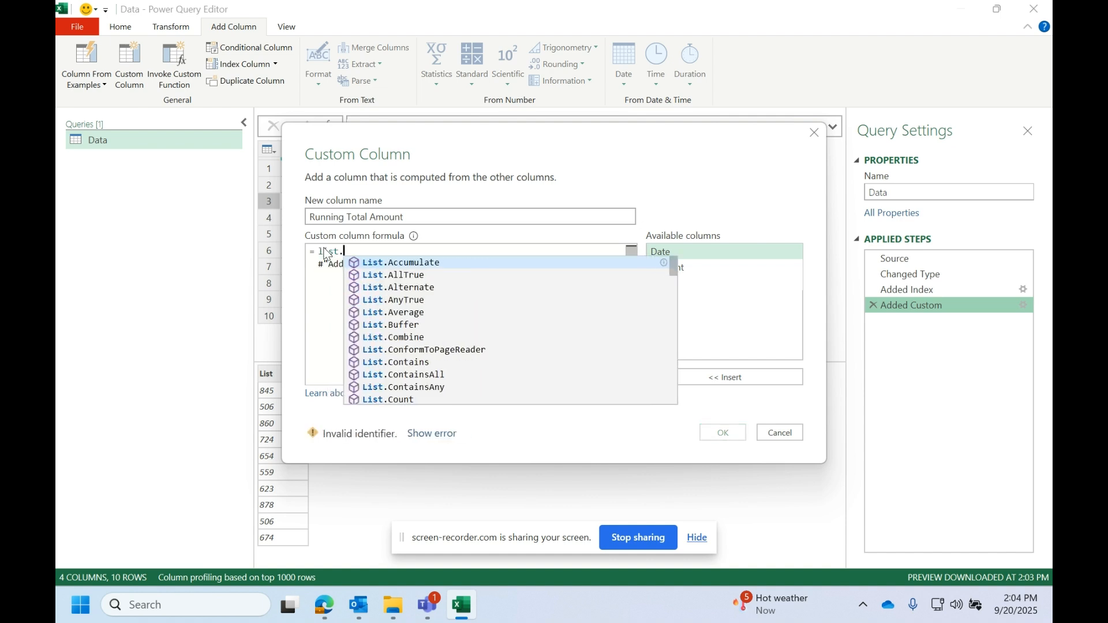
type("i")
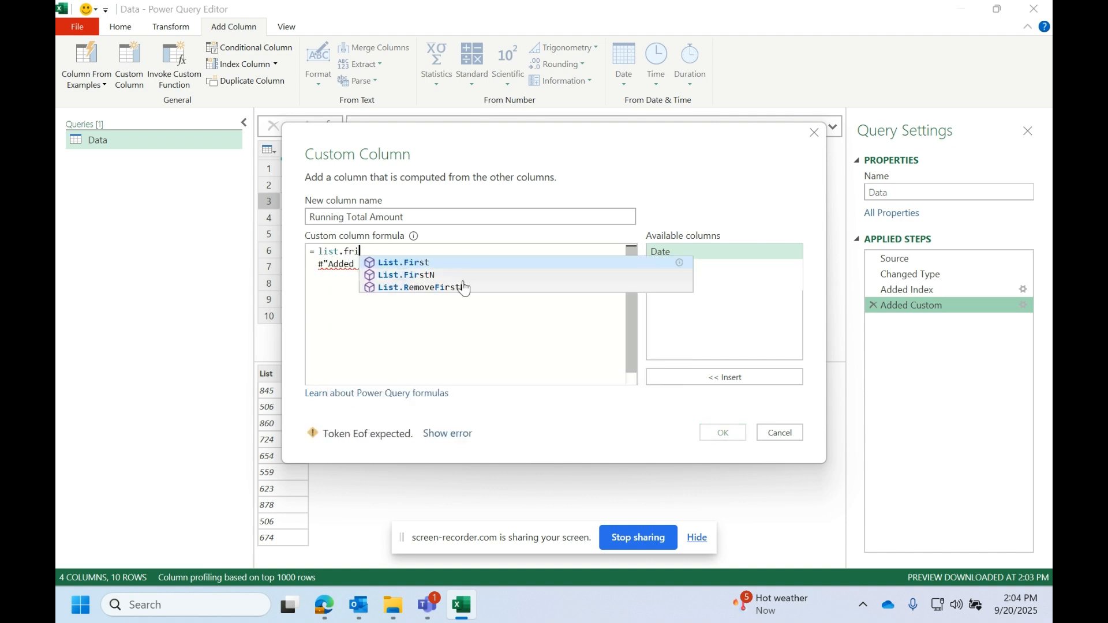
left_click(412, 275)
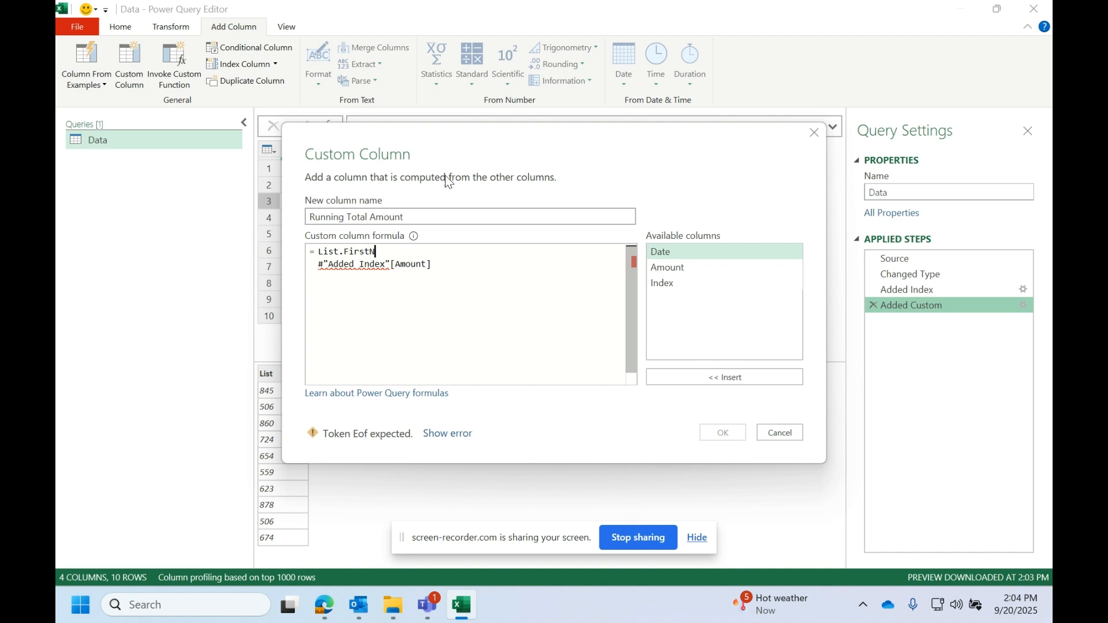
left_click_drag(469, 136, 604, 293)
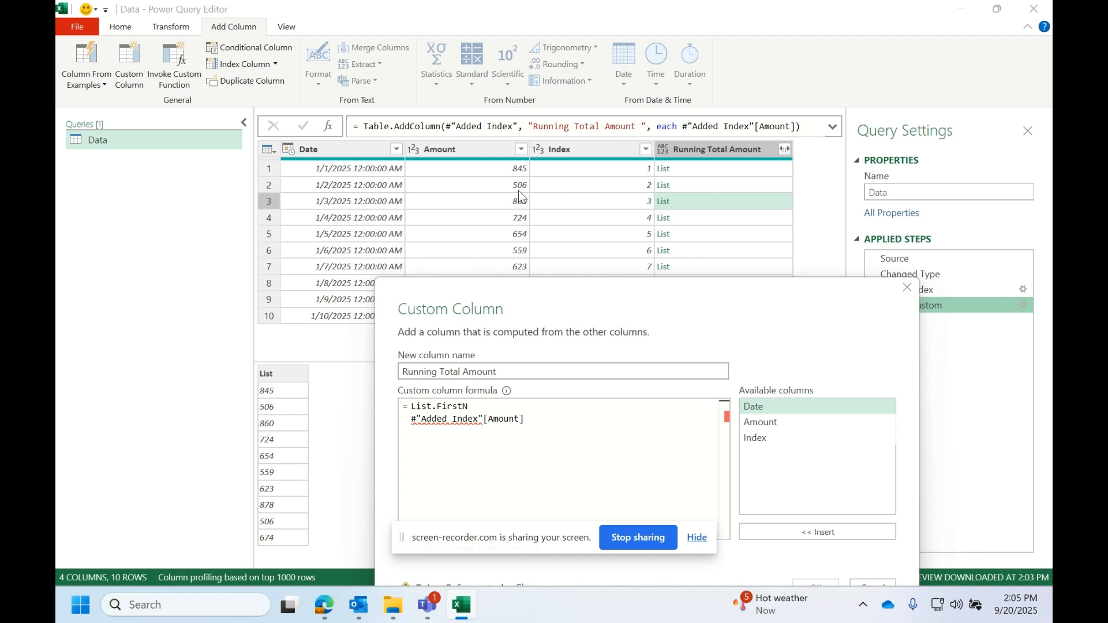
left_click_drag(632, 301, 644, 219)
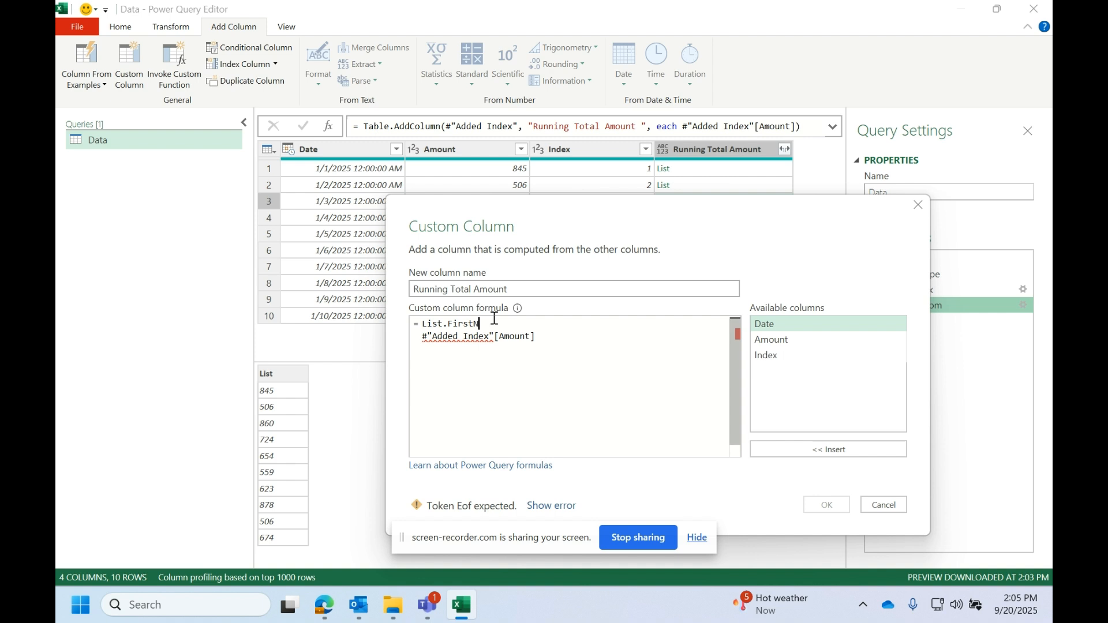
Step: Complete the formula as List.FirstN(#"Added Index"[Amount],[Index]), using the Index column as the count, and apply it
type("(")
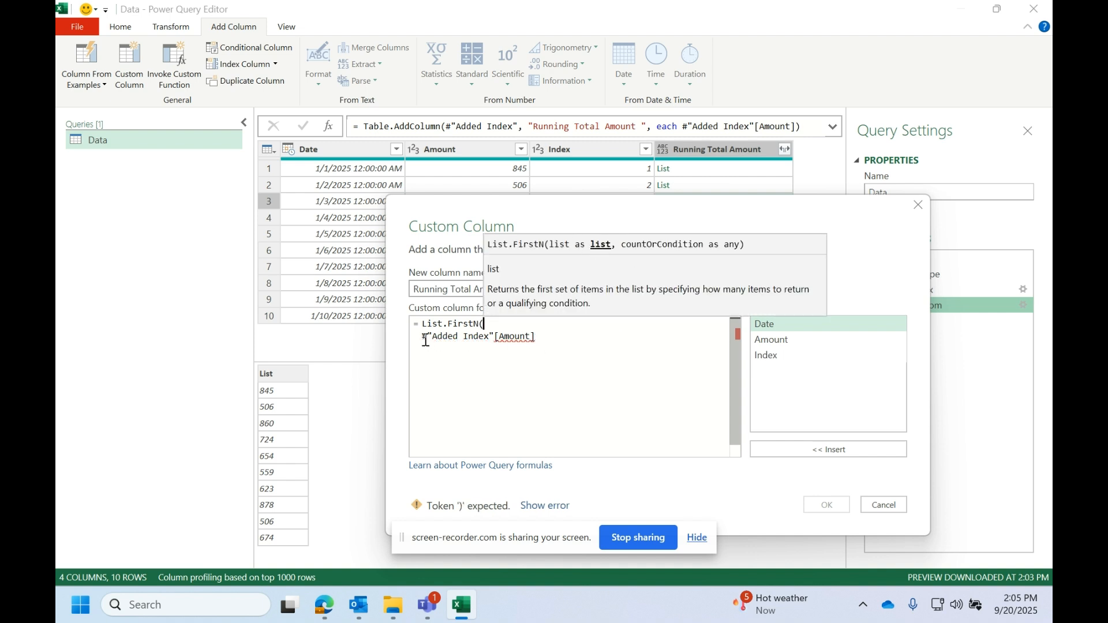
left_click(554, 335)
type(",")
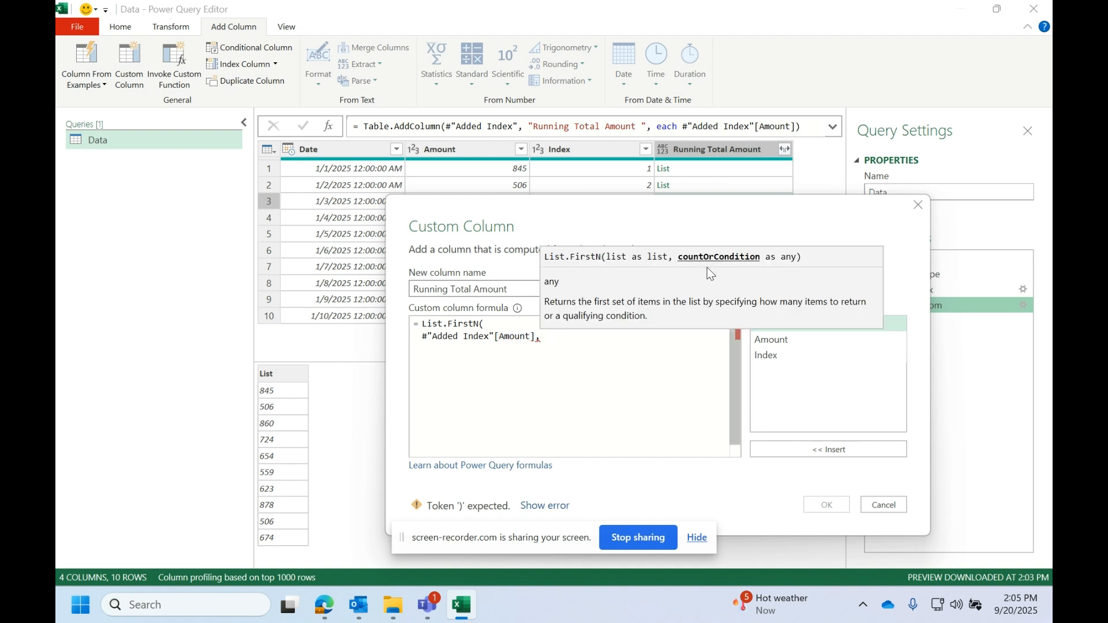
left_click_drag(753, 217, 603, 190)
double_click(625, 326)
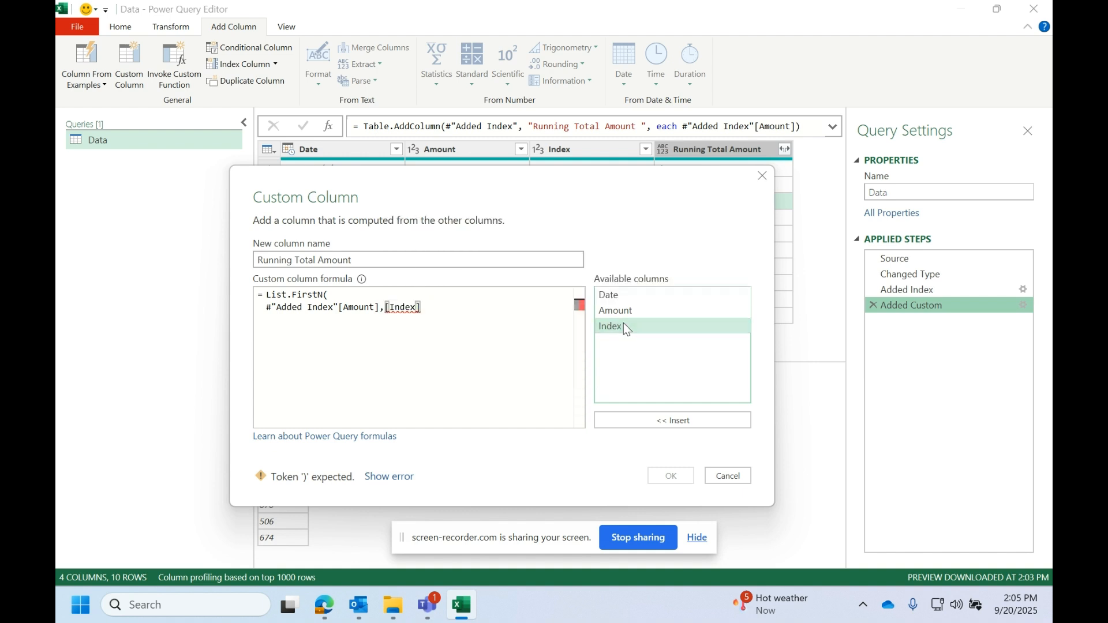
type(")")
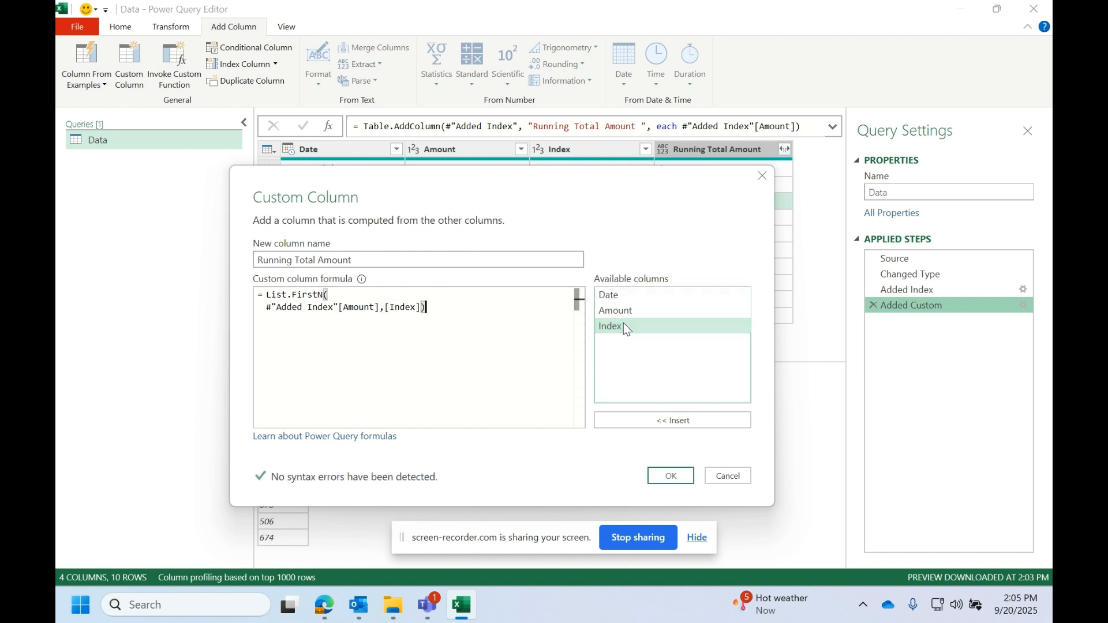
left_click_drag(603, 166, 659, 203)
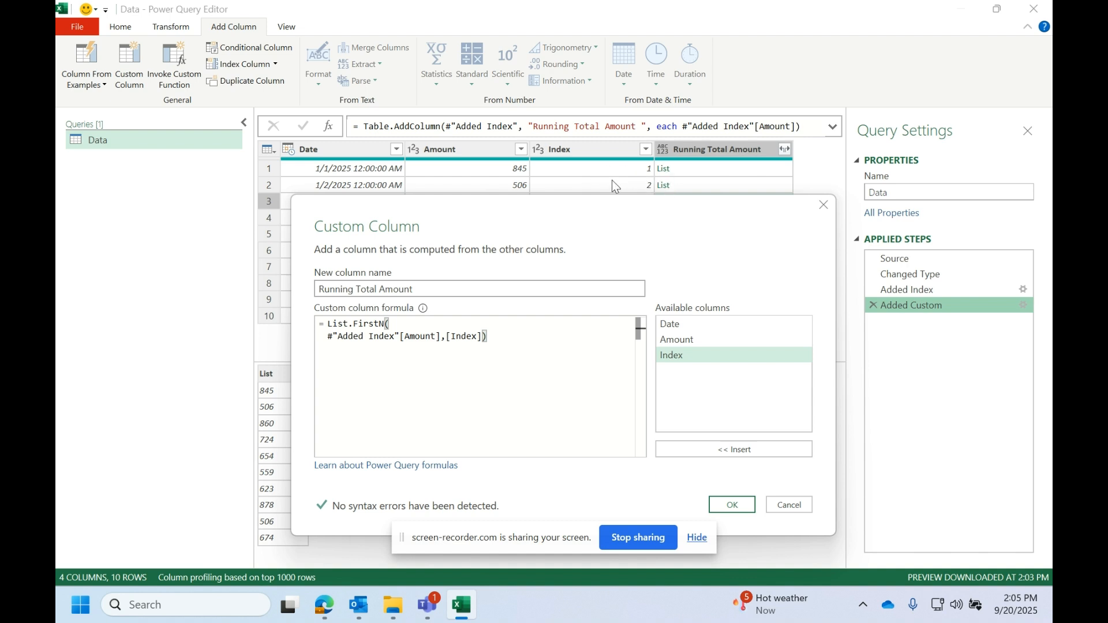
left_click_drag(634, 204, 630, 243)
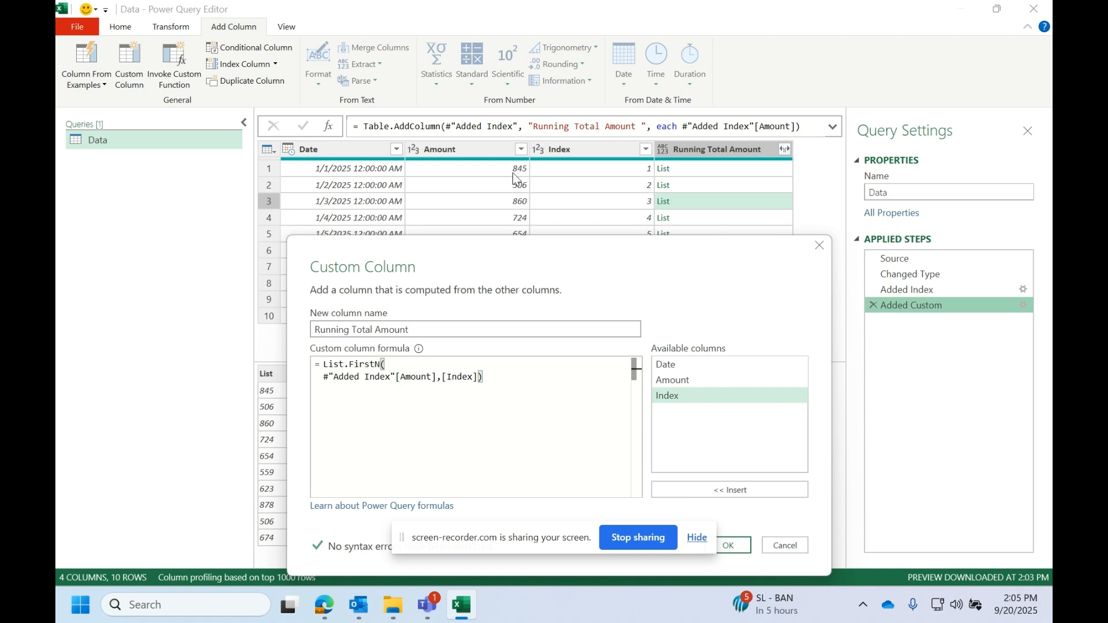
left_click_drag(599, 266, 626, 189)
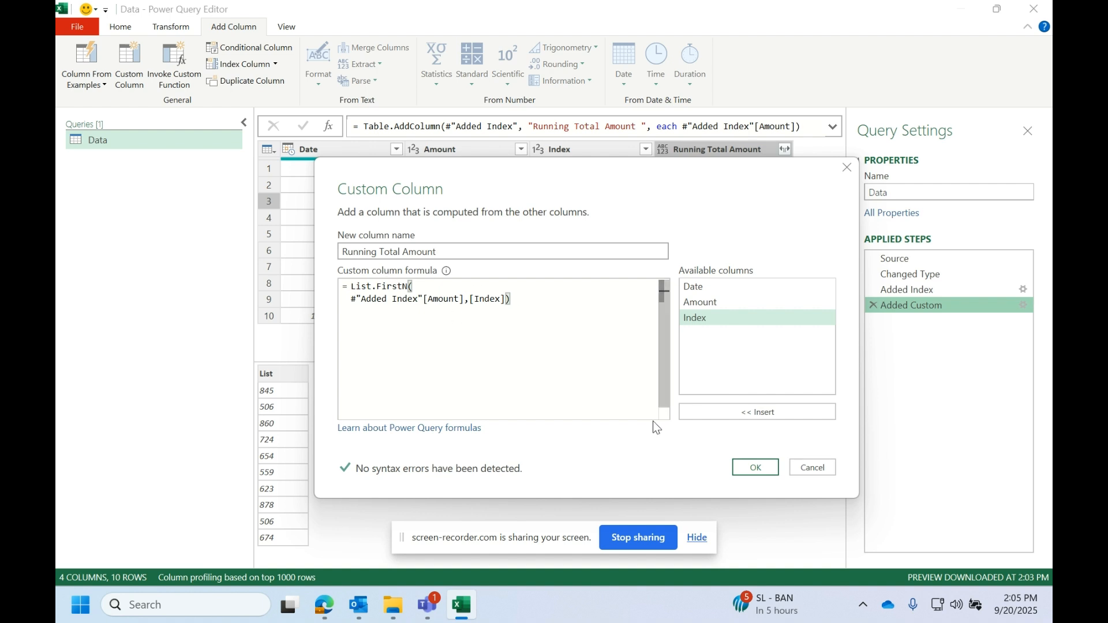
left_click(751, 465)
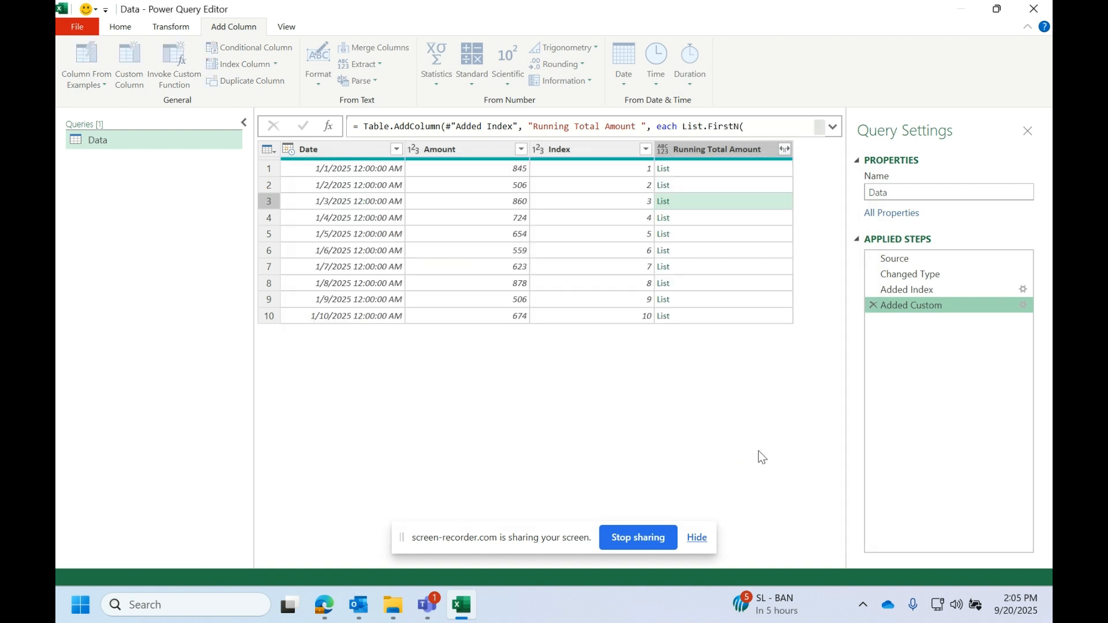
Step: Preview the lists in the first three Running Total Amount rows and review the [Index] argument in the column's formula
left_click(713, 165)
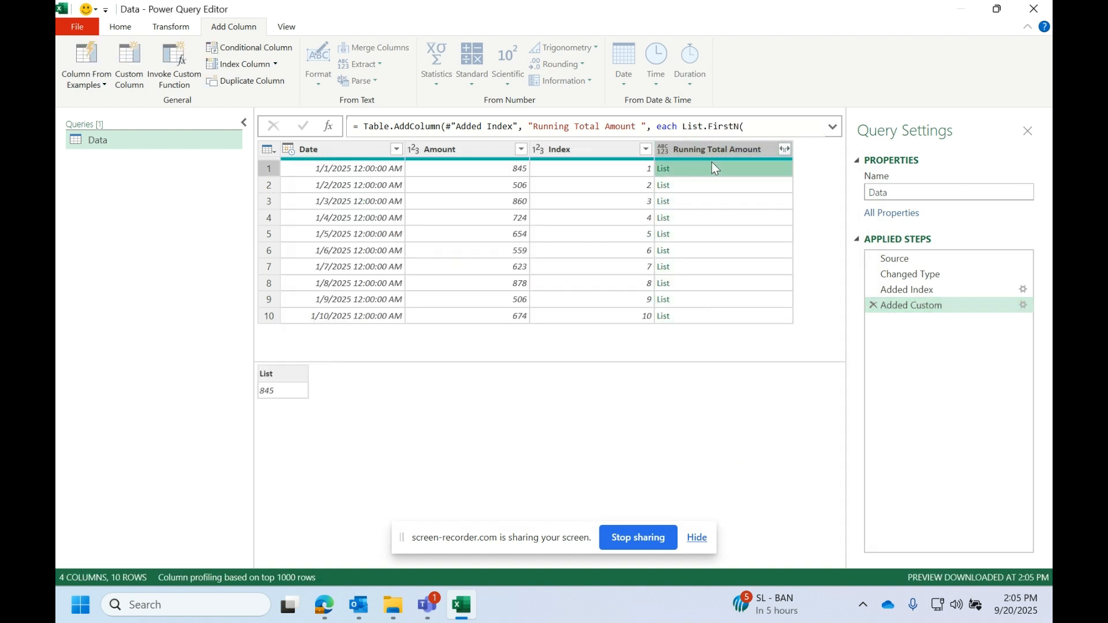
left_click(681, 185)
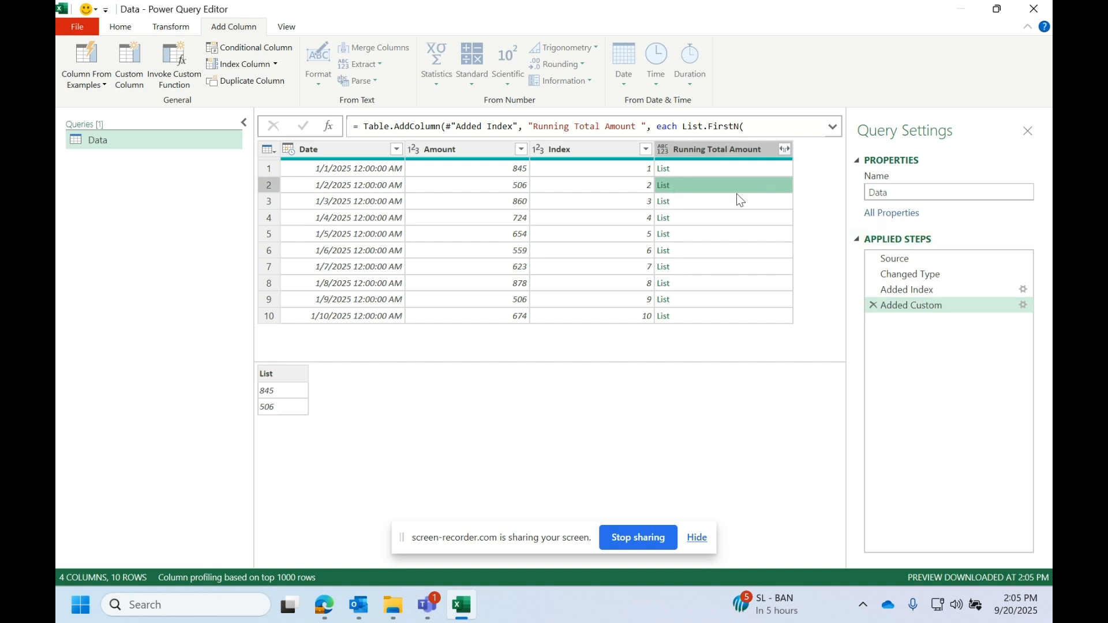
left_click(696, 200)
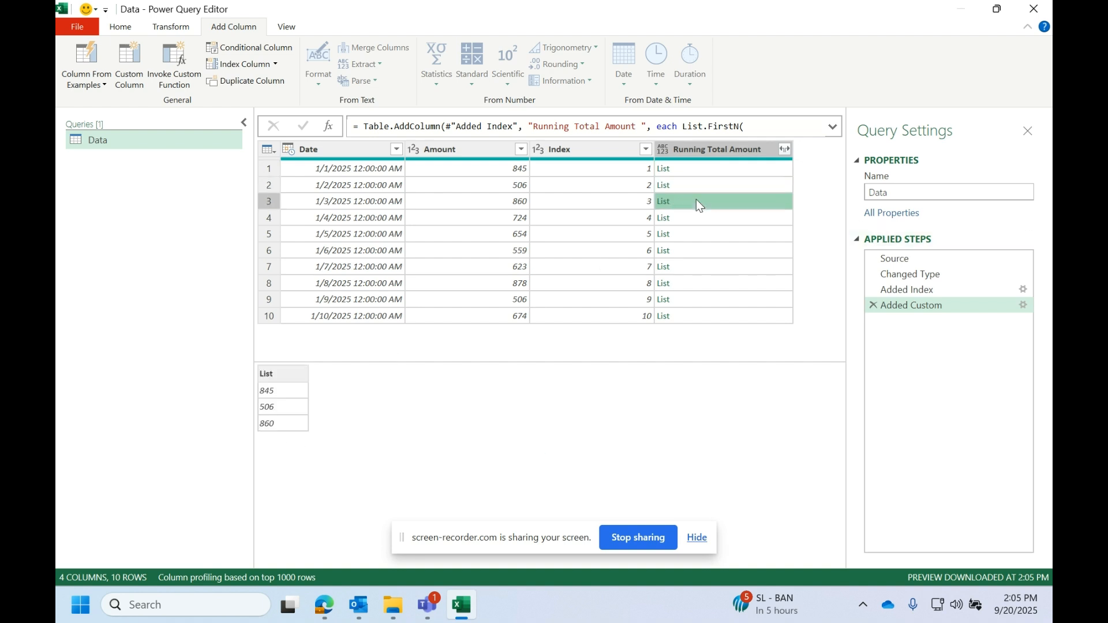
double_click(960, 306)
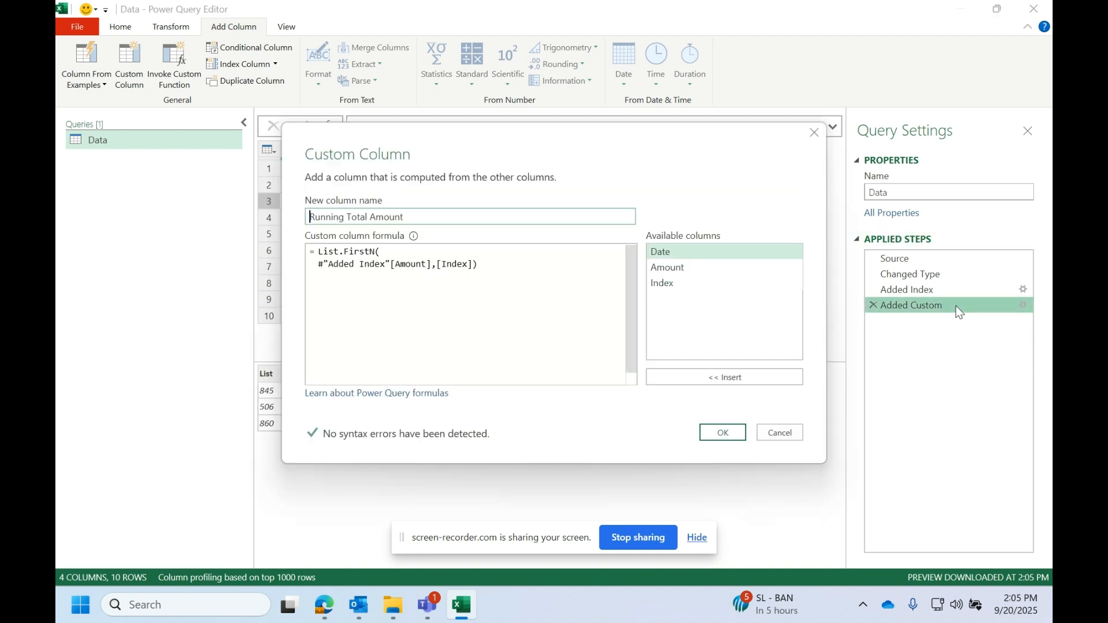
double_click(454, 265)
left_click(775, 432)
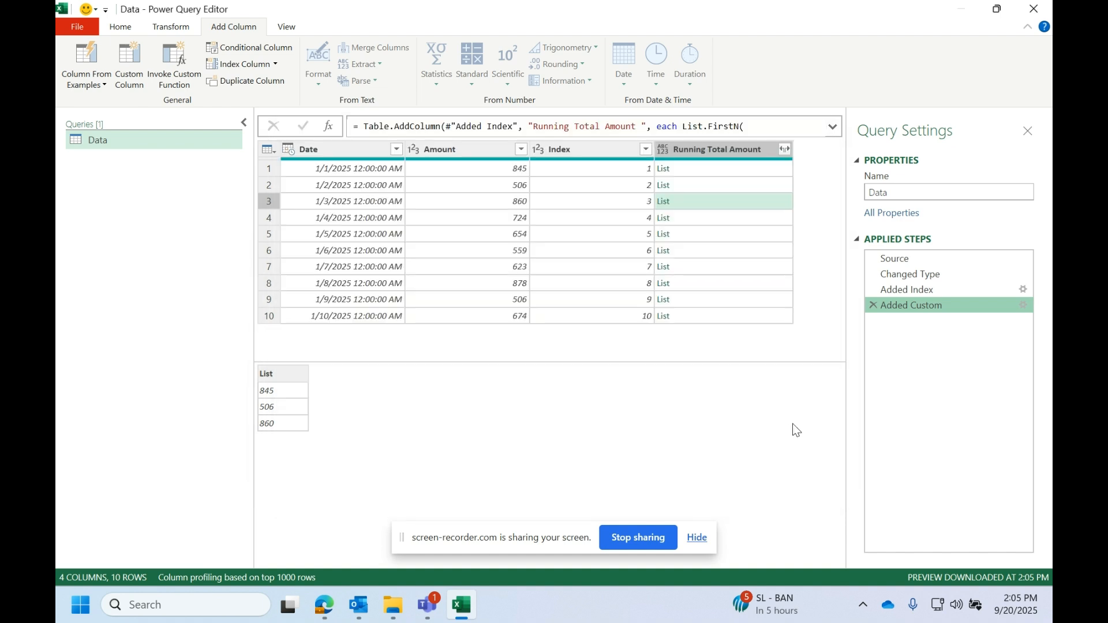
Step: Reopen the Running Total Amount column's formula and insert the opening of a List.Sum function on its own line above List.FirstN
double_click(925, 305)
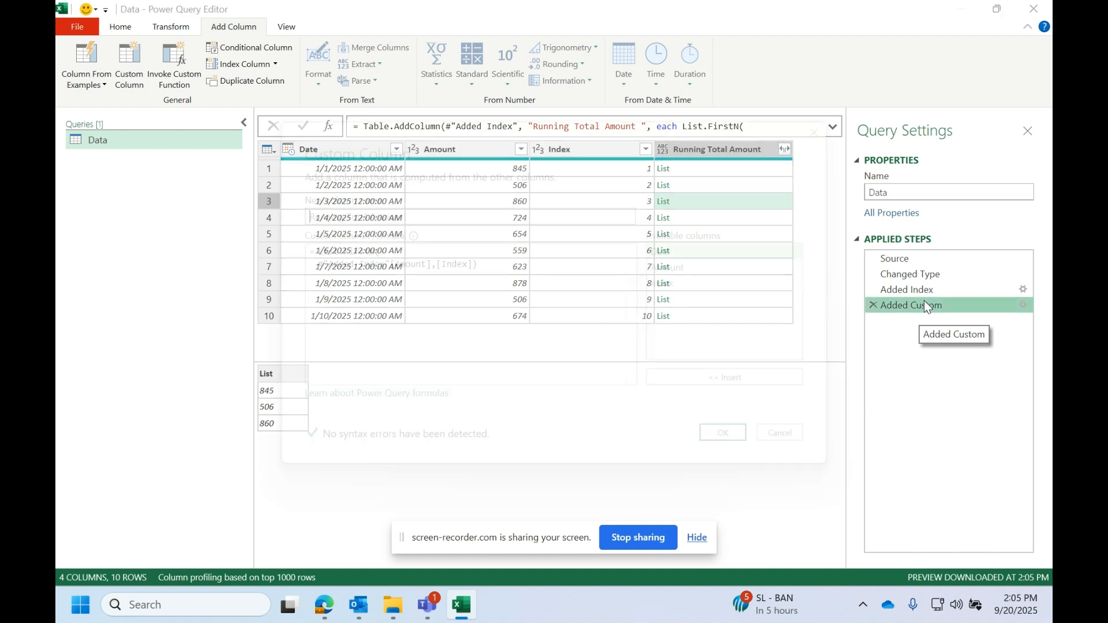
left_click(318, 251)
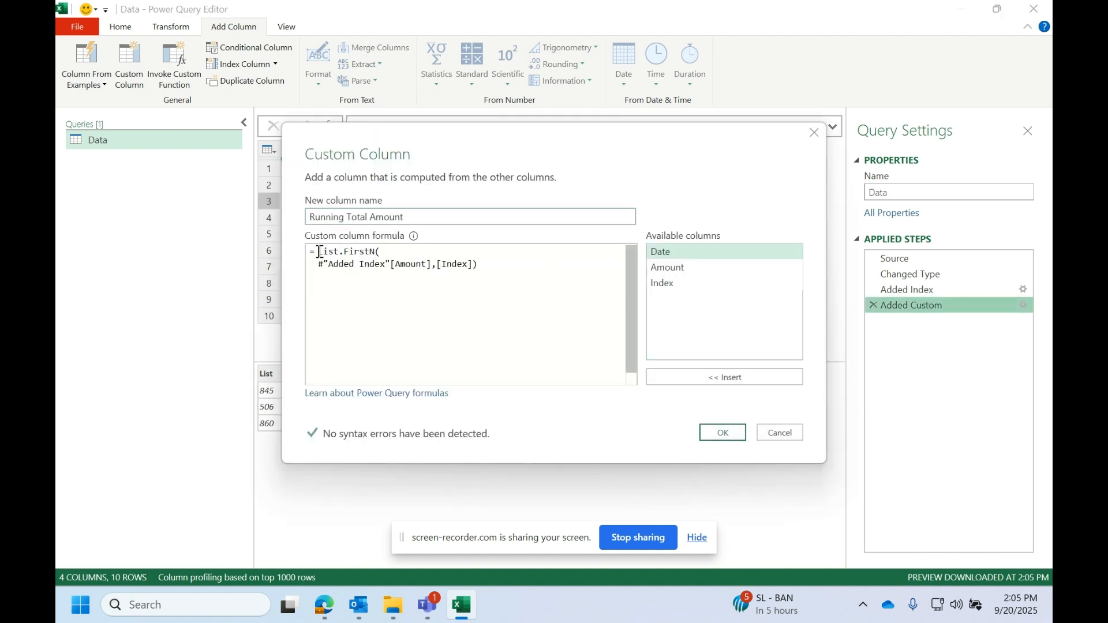
key("Return")
key("Return")
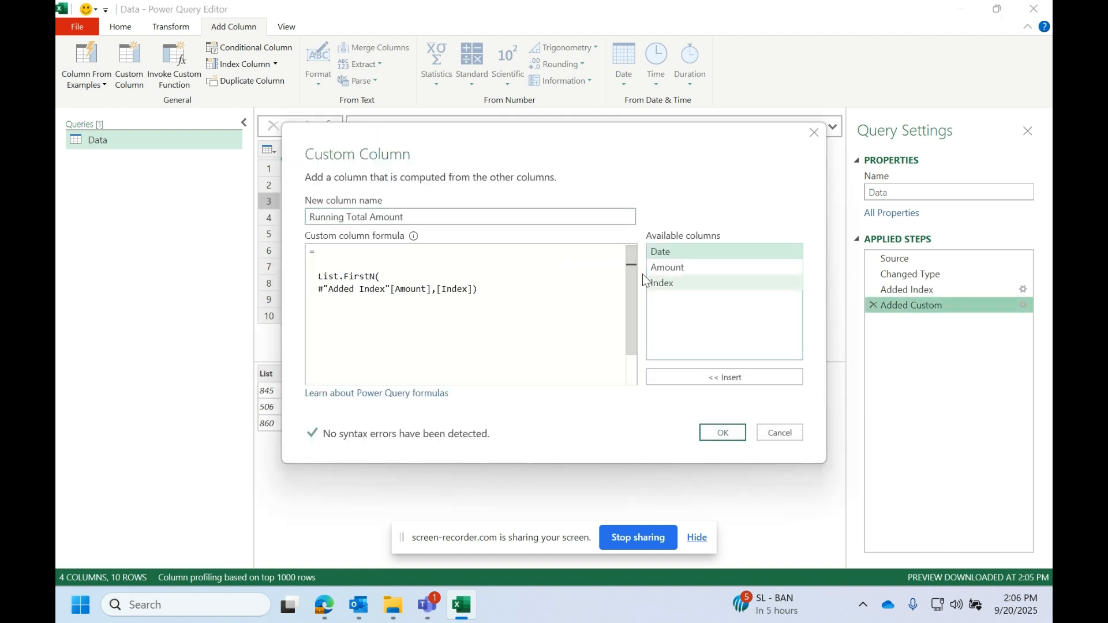
left_click(330, 251)
type("list")
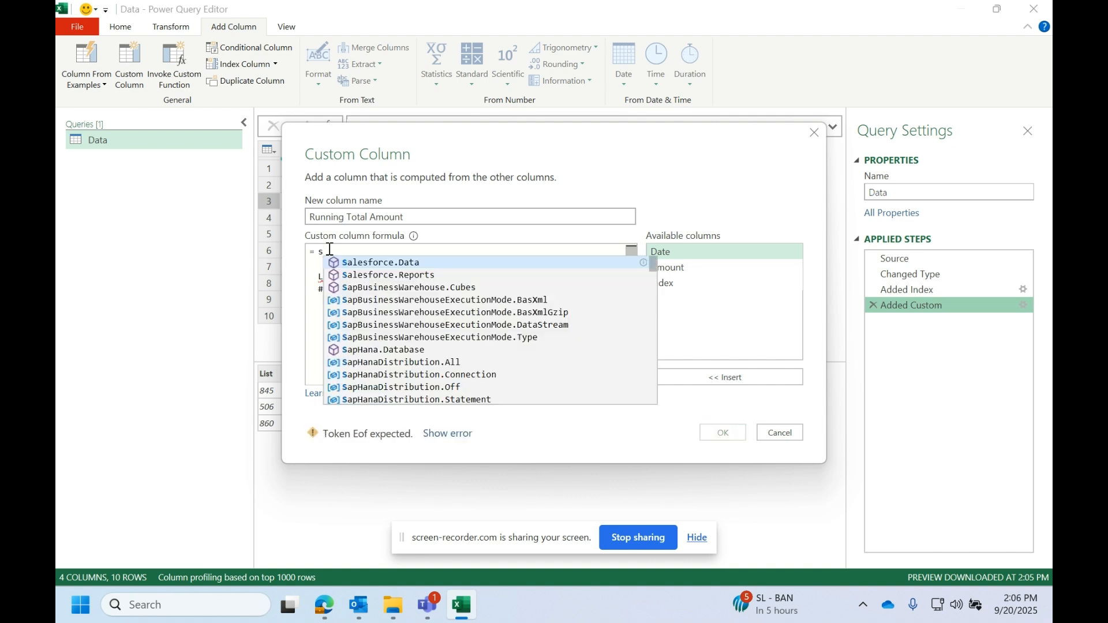
type(".")
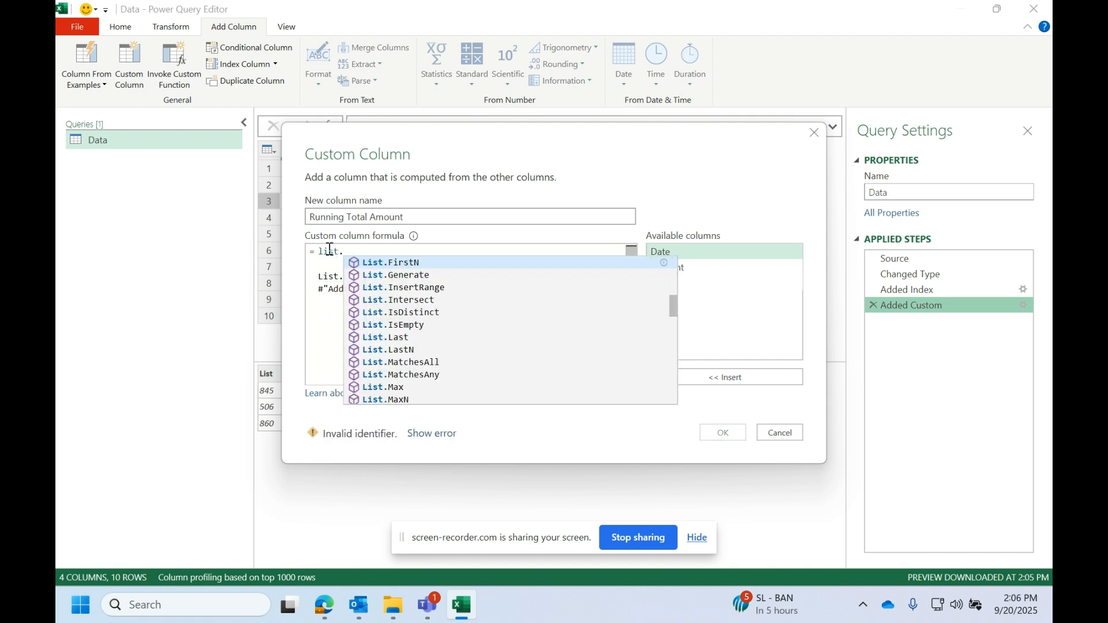
type("sum")
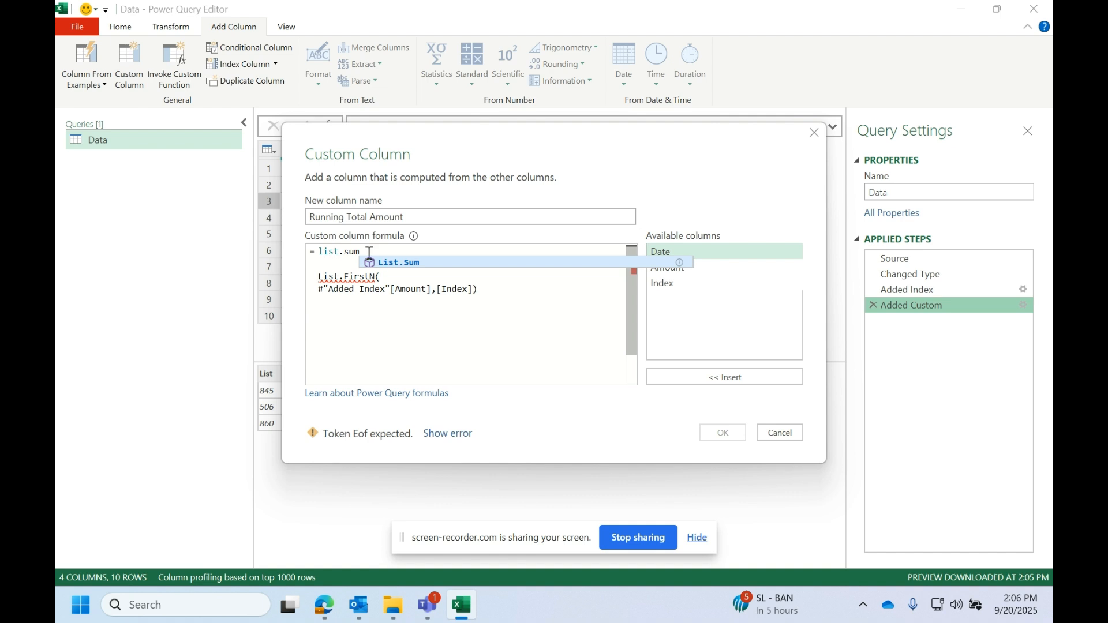
key("Tab")
type("(")
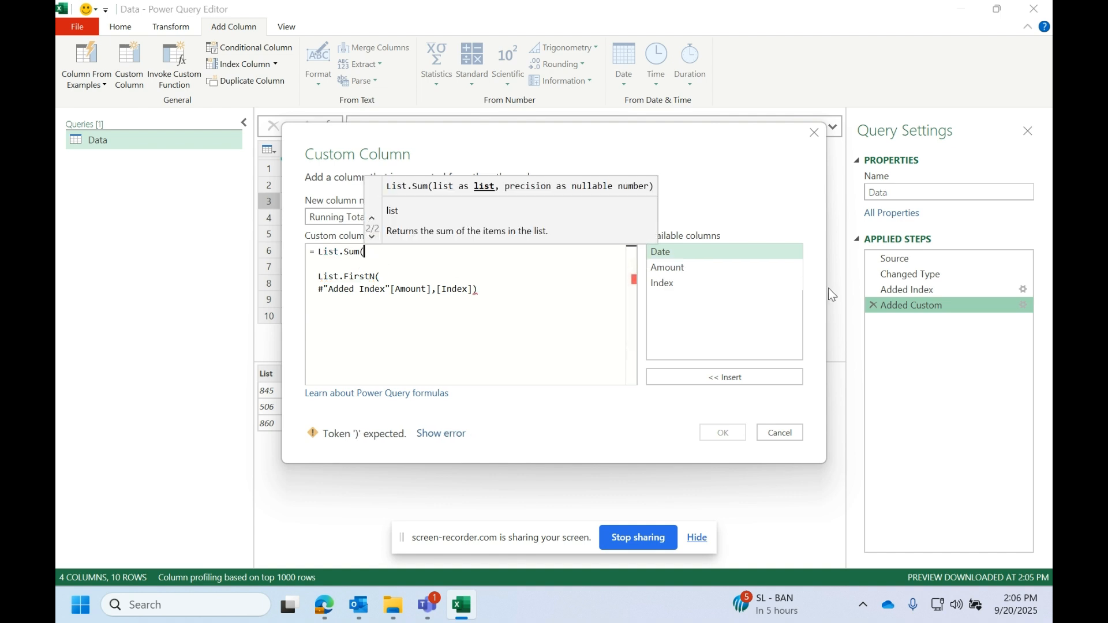
key("Delete")
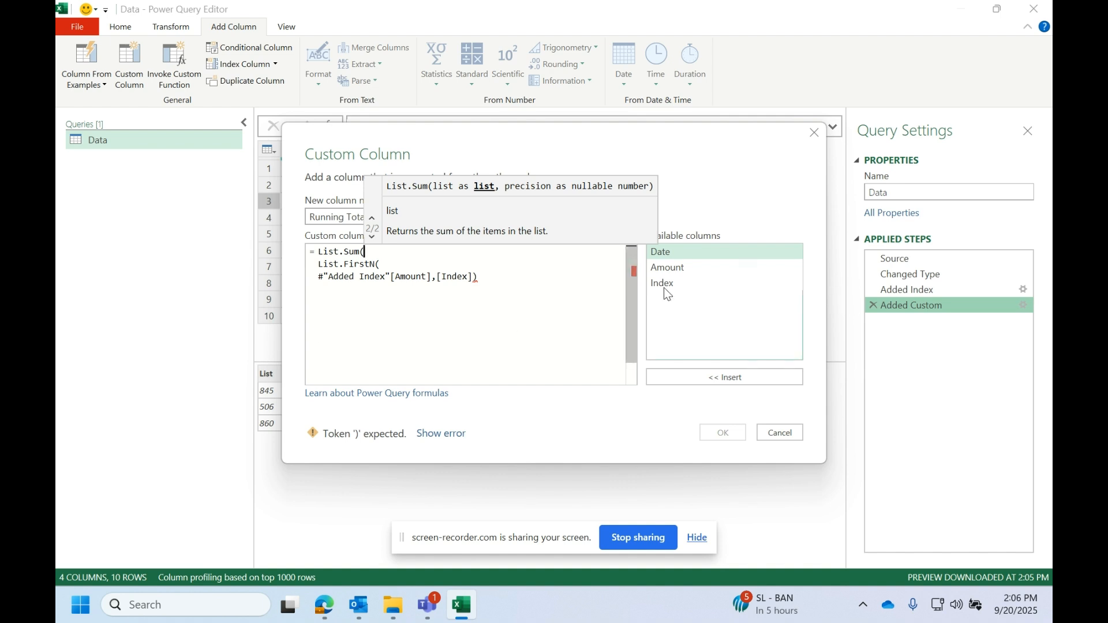
Step: Close the List.Sum function after the List.FirstN expression and apply the custom column formula
left_click(505, 275)
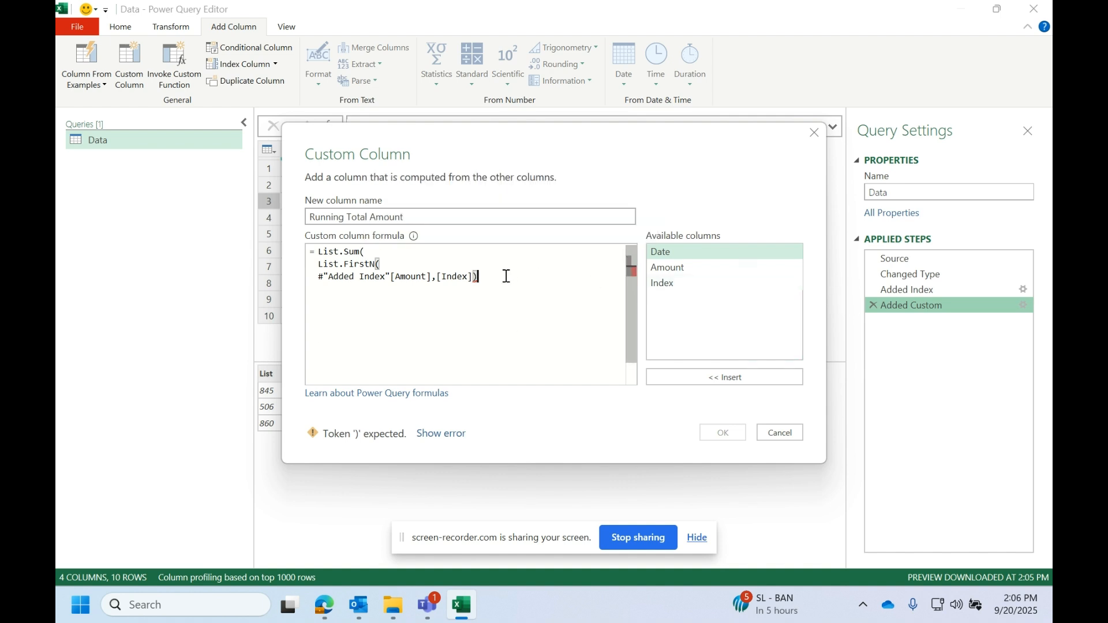
type(")")
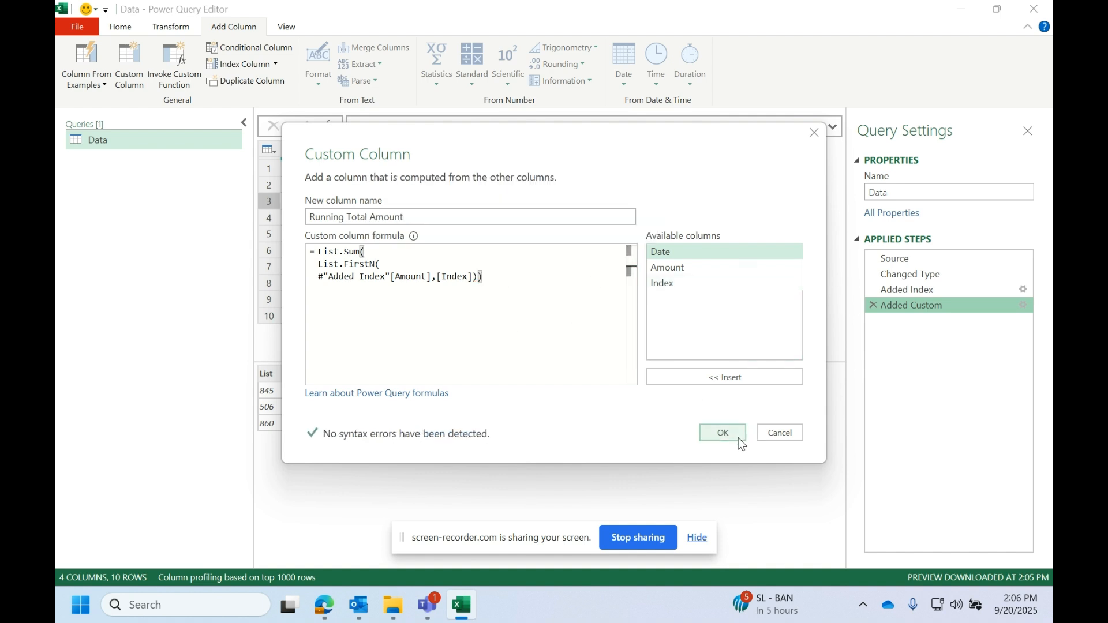
left_click(723, 433)
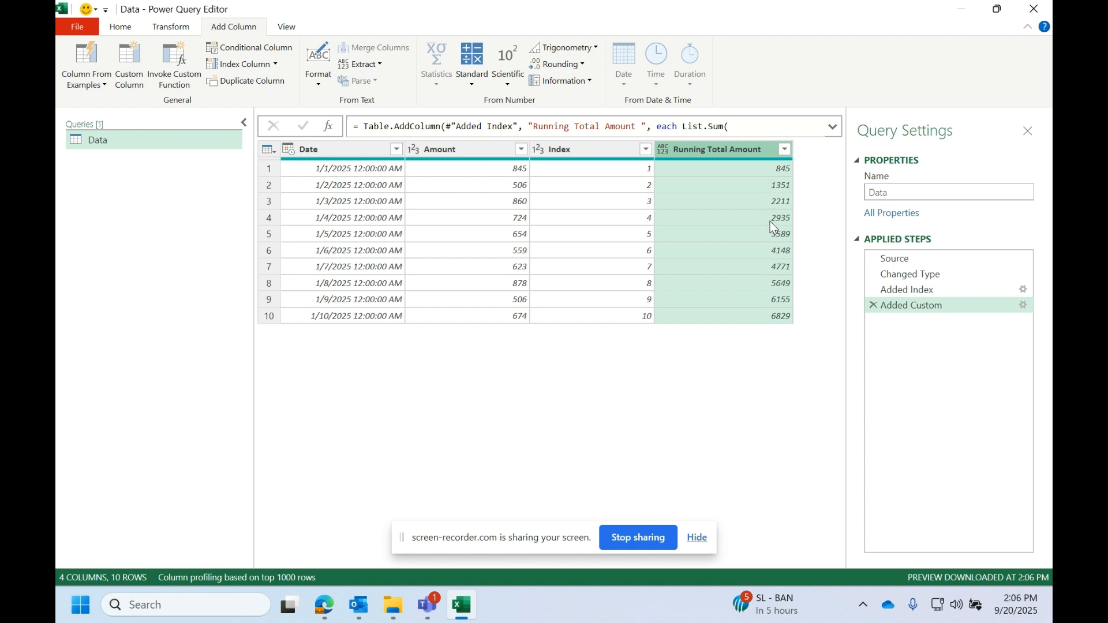
Step: Close the query and load it as a table into the existing Data worksheet, starting at cell E1
left_click(122, 32)
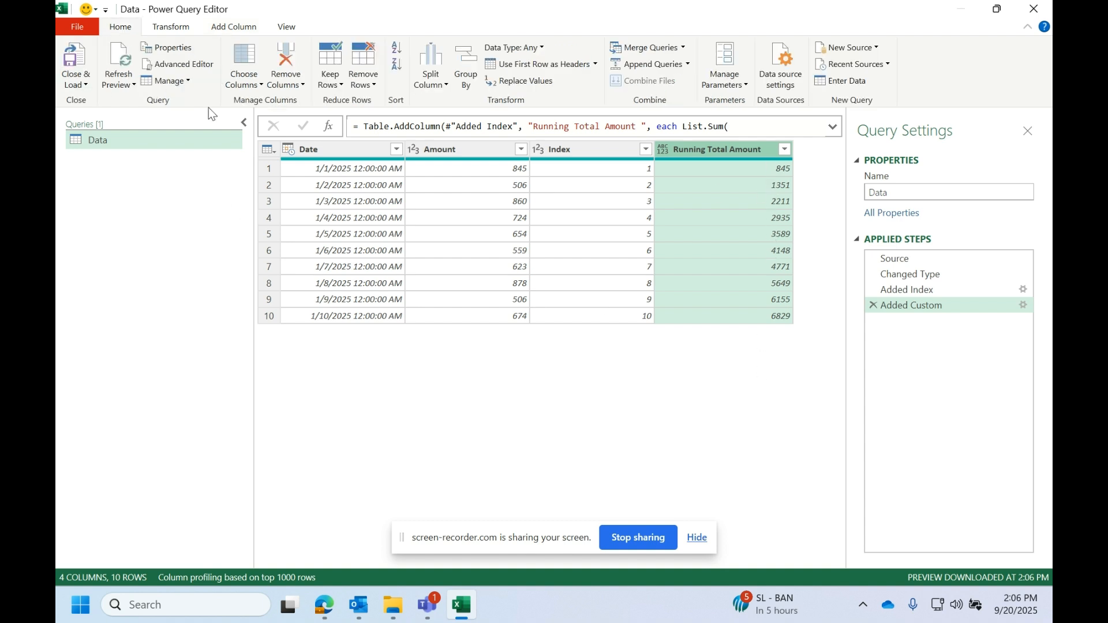
left_click(89, 83)
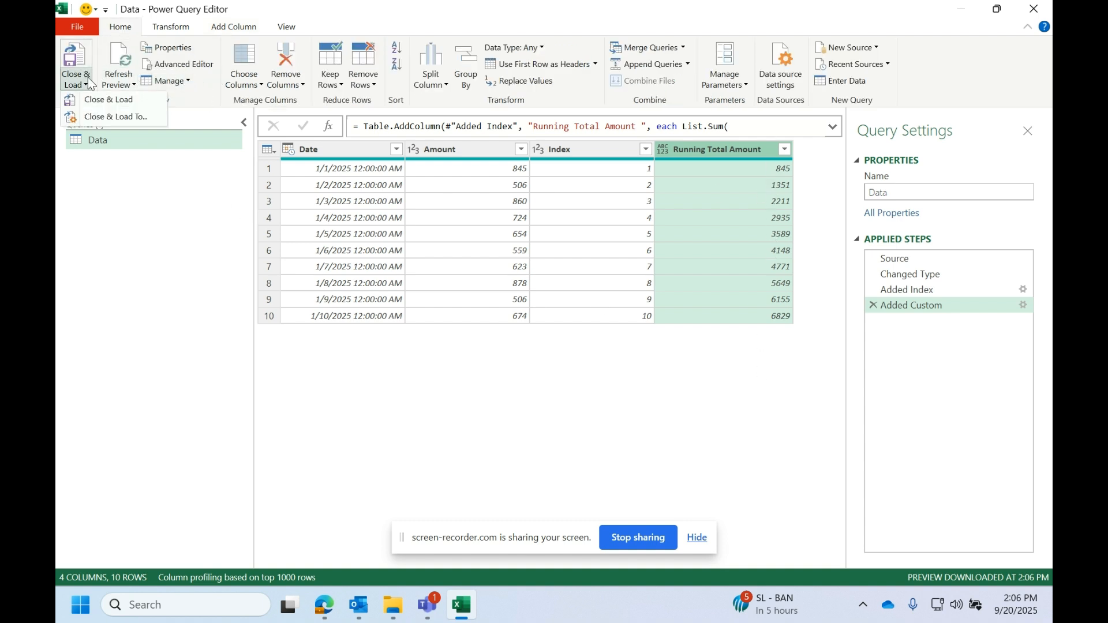
left_click(117, 118)
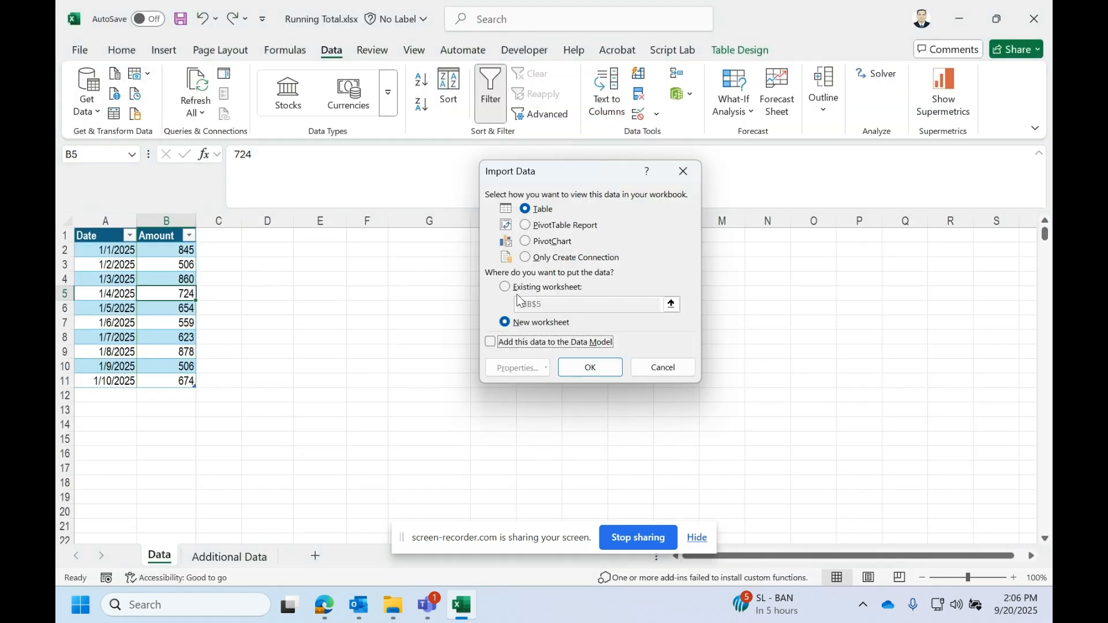
left_click(515, 288)
left_click(307, 237)
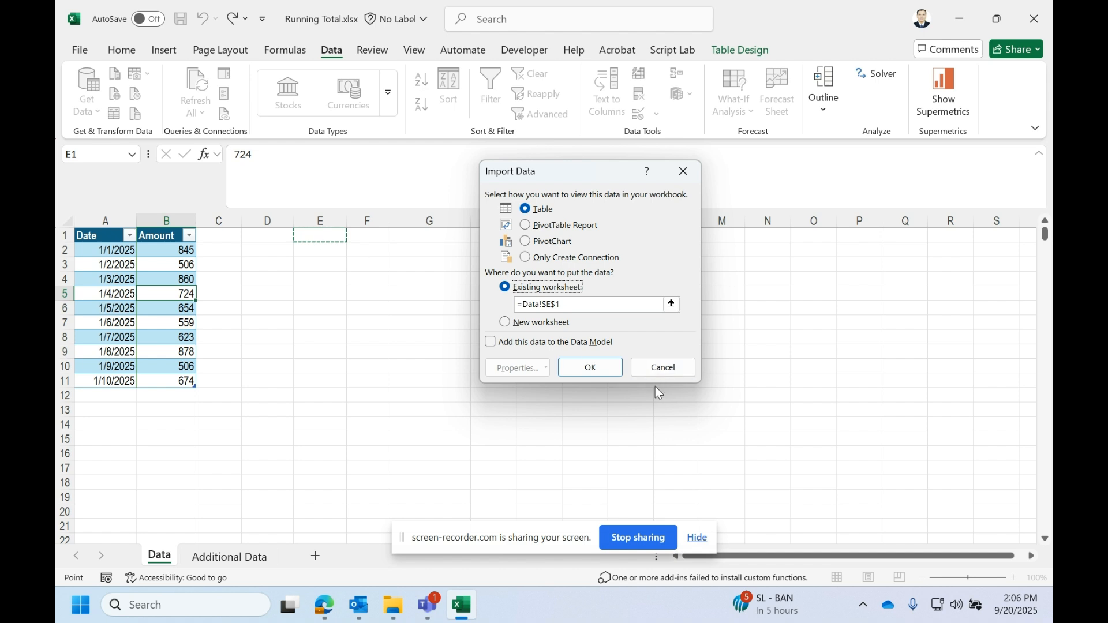
left_click(591, 369)
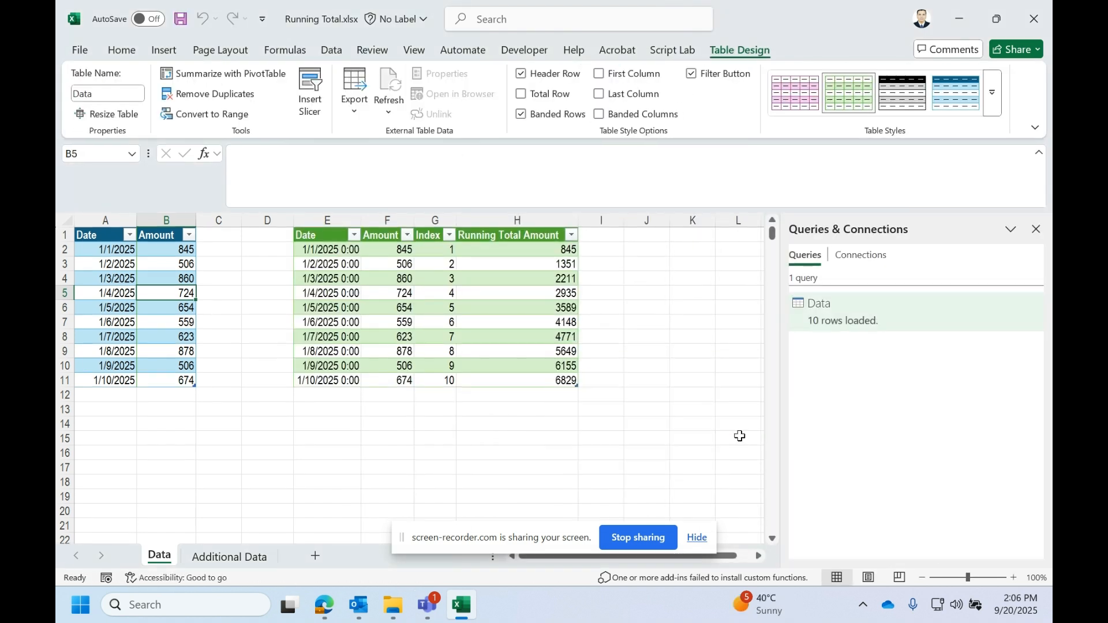
left_click(542, 379)
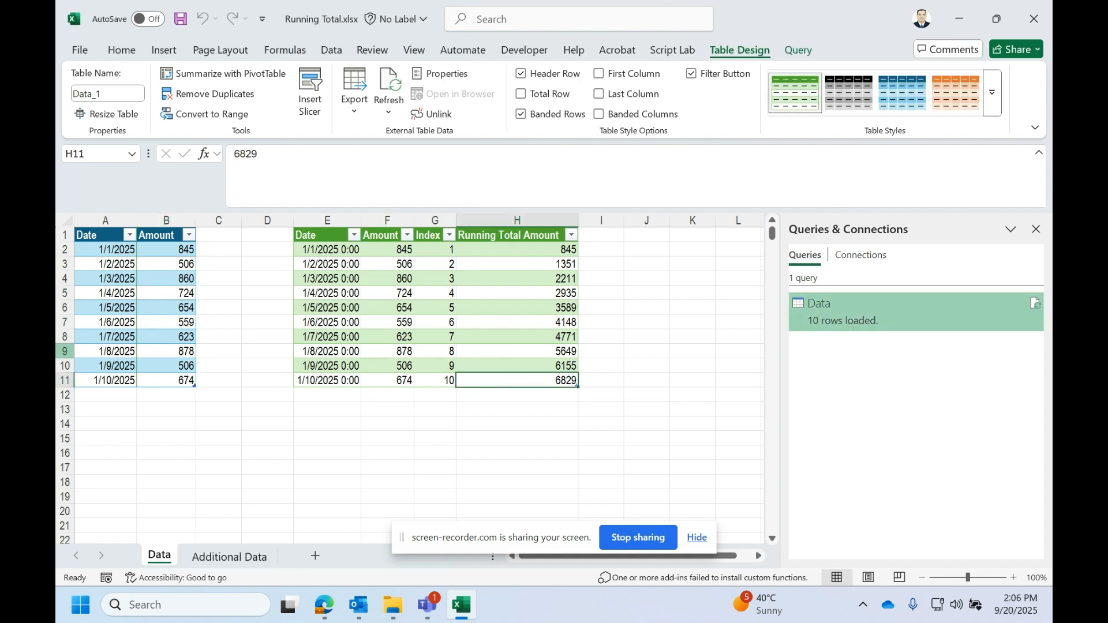
Step: Add a new row to the source table with the date 1/11/2025 and the amount 500
left_click(116, 394)
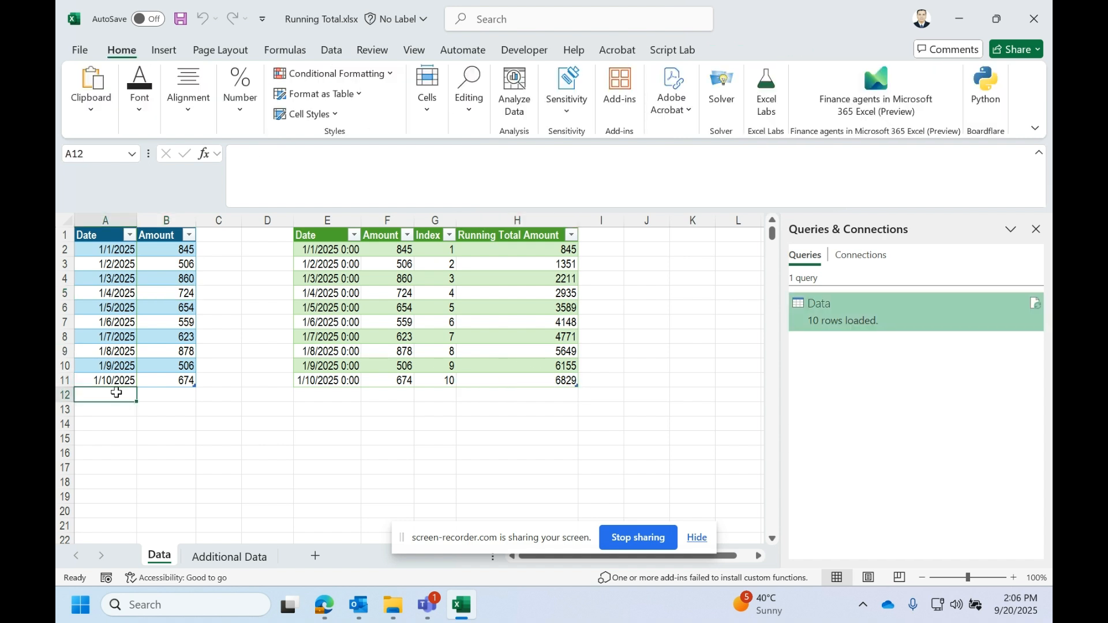
type("1")
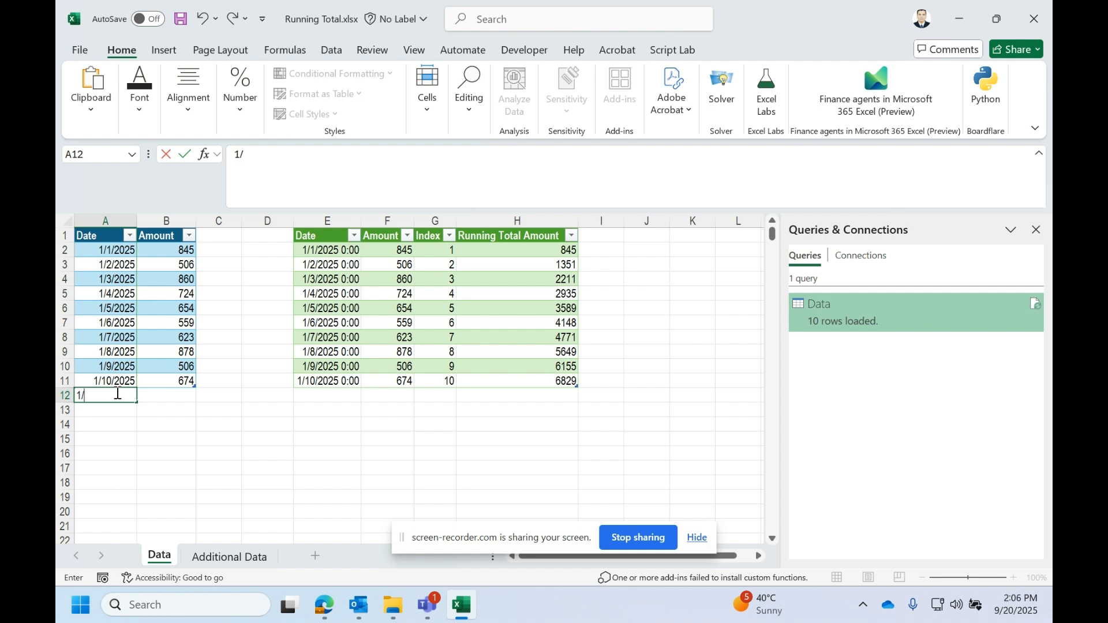
type("/11/2025")
left_click(184, 400)
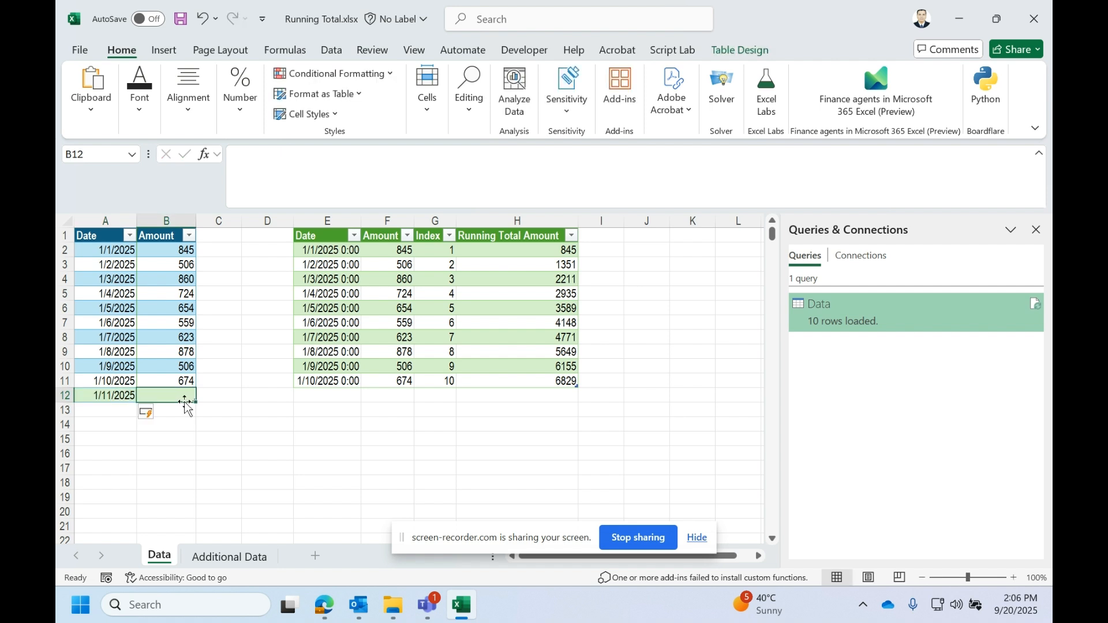
type("500")
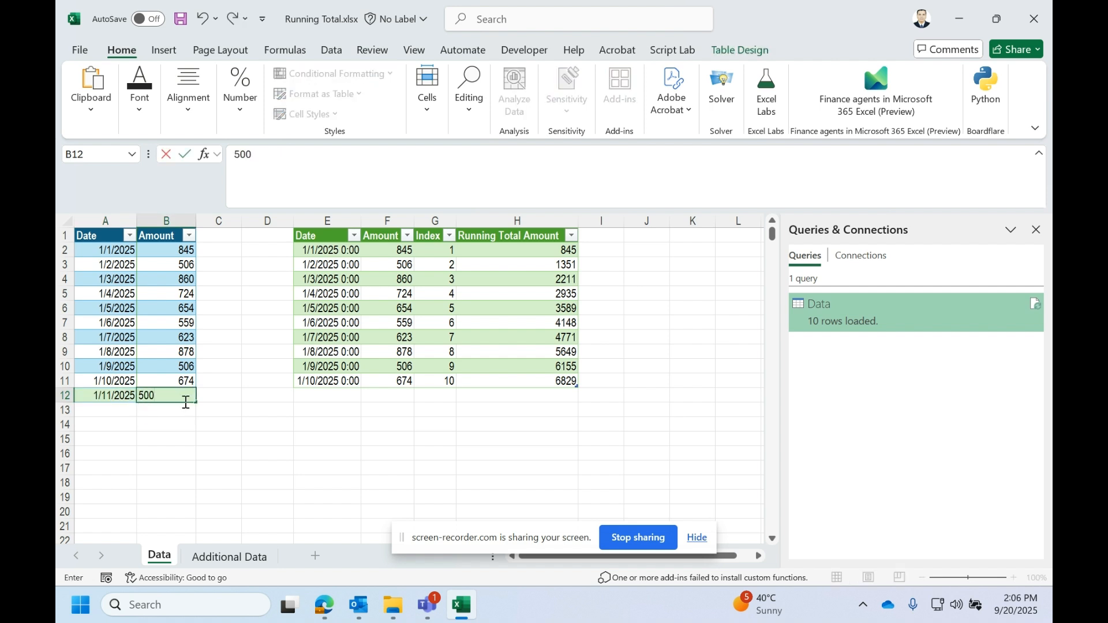
left_click(445, 380)
Step: Refresh the loaded query table and check its row for 1/11/2025
right_click(494, 308)
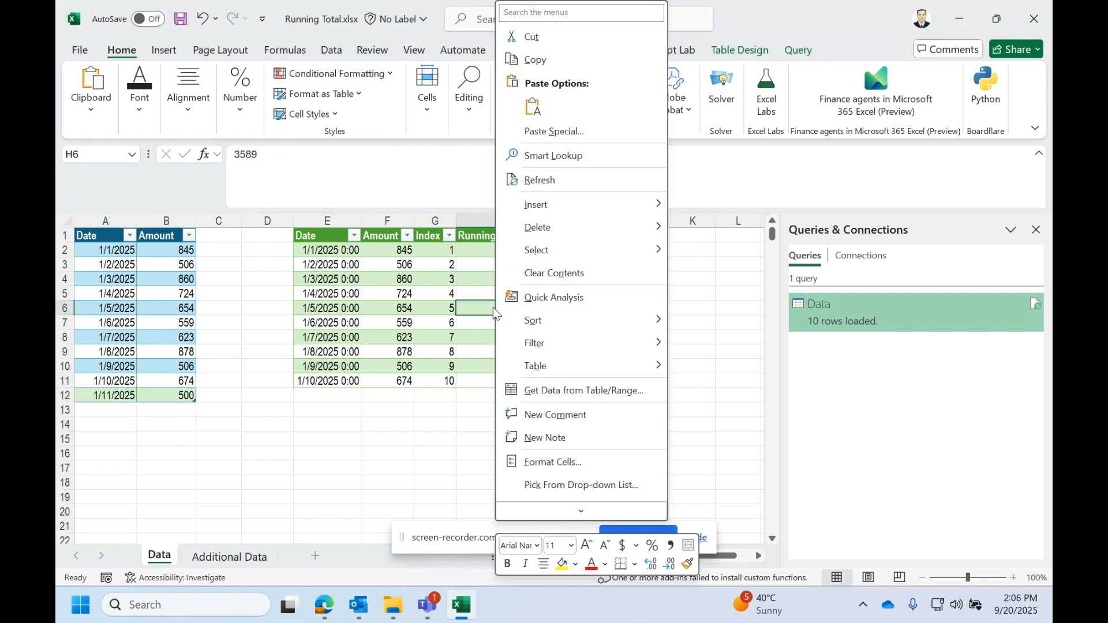
left_click(540, 180)
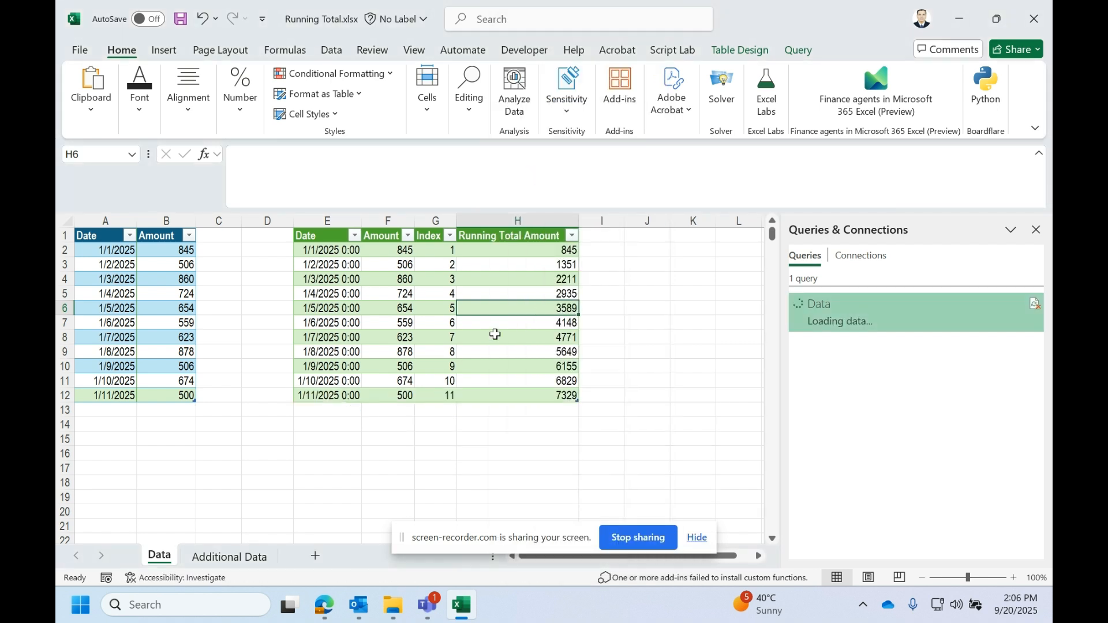
left_click_drag(560, 402, 346, 394)
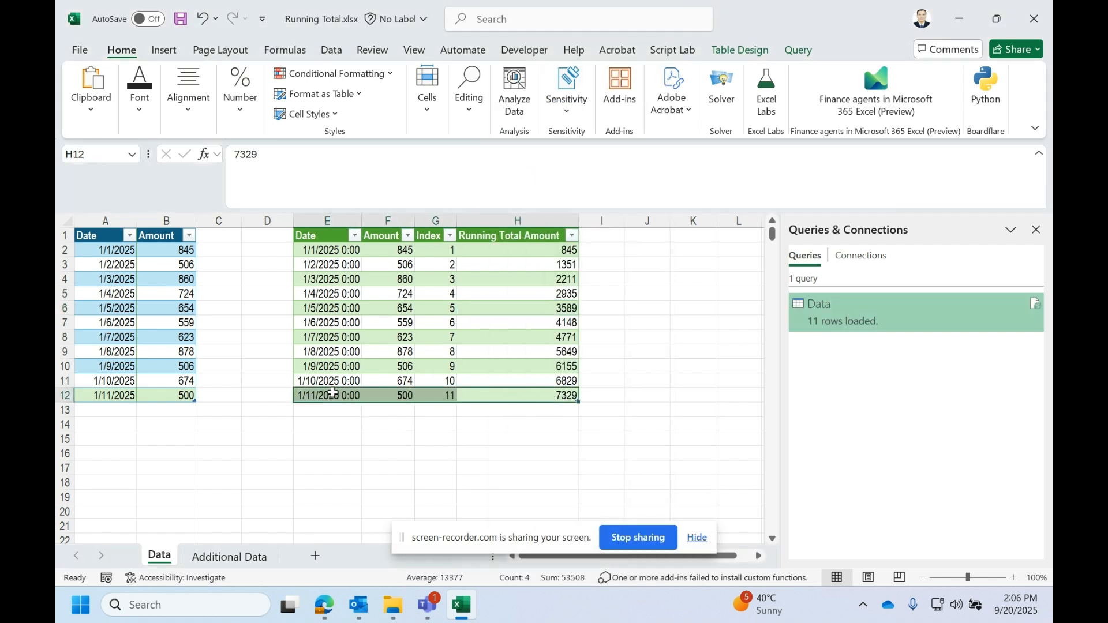
left_click(414, 309)
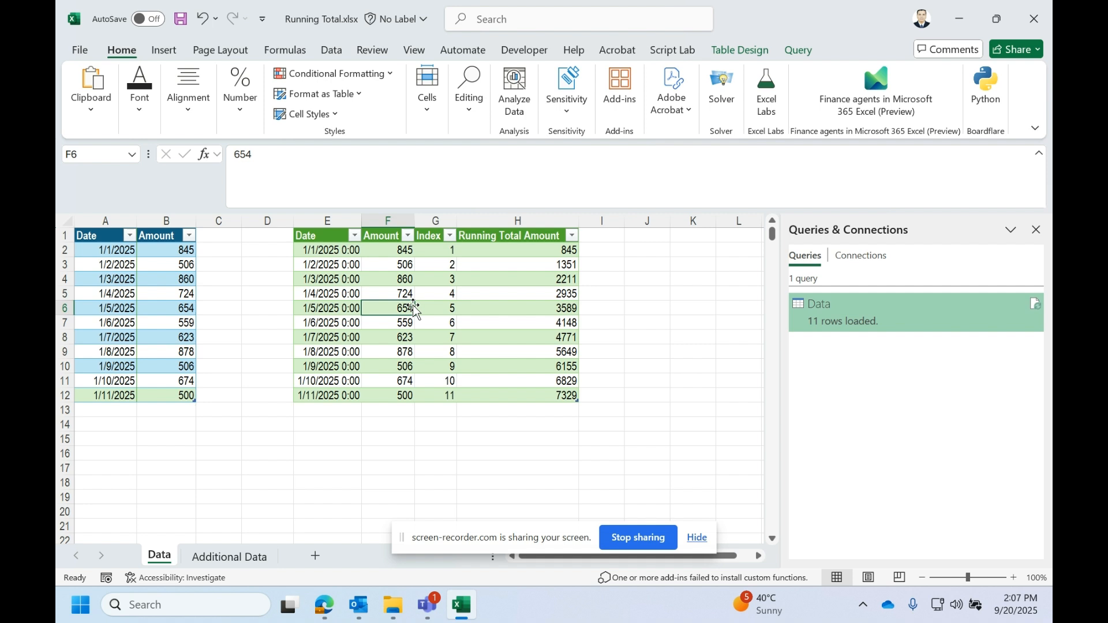